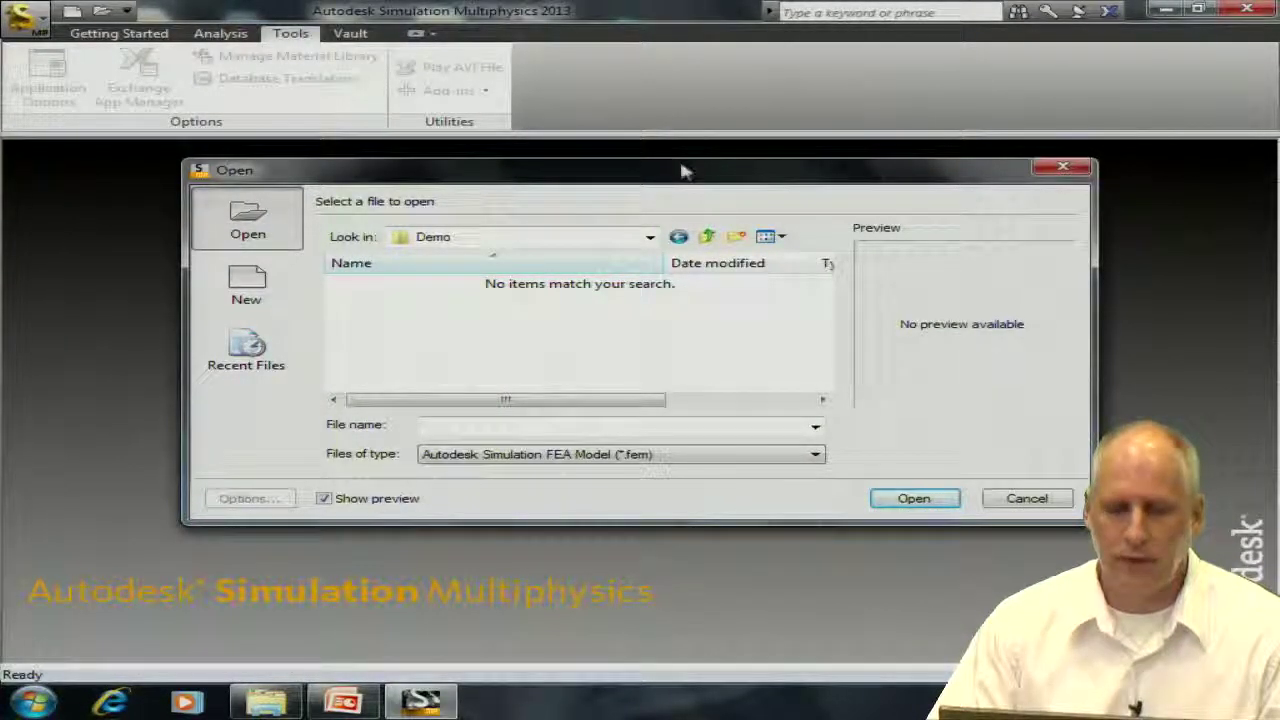
Open the Autodesk Inventor part LightPole.ipt, declining to import its work points
drag(681, 172, 686, 160)
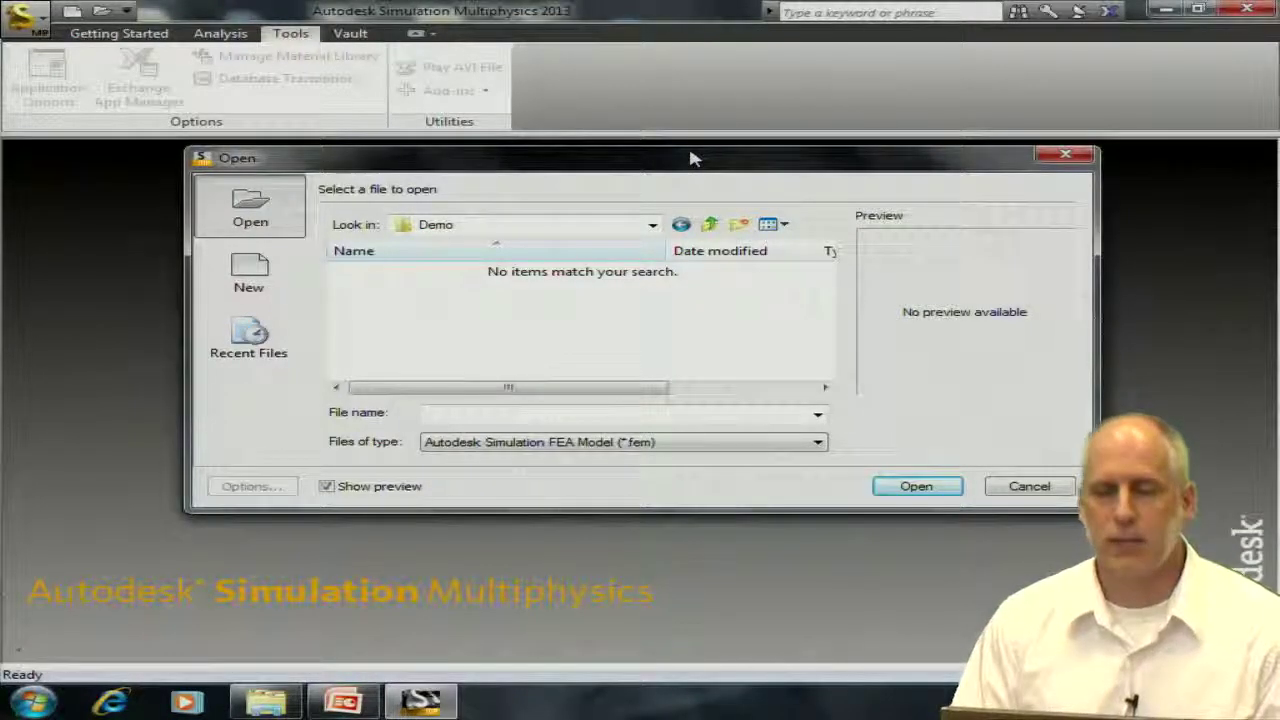
click(716, 441)
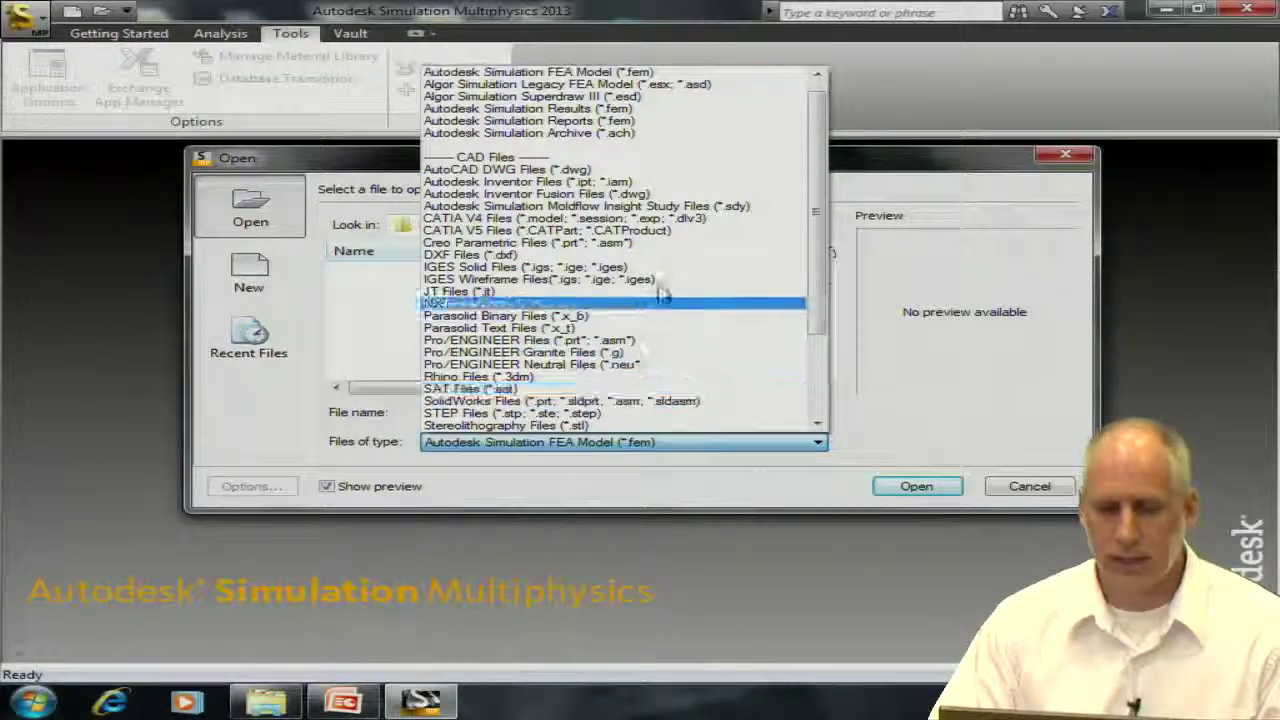
click(612, 184)
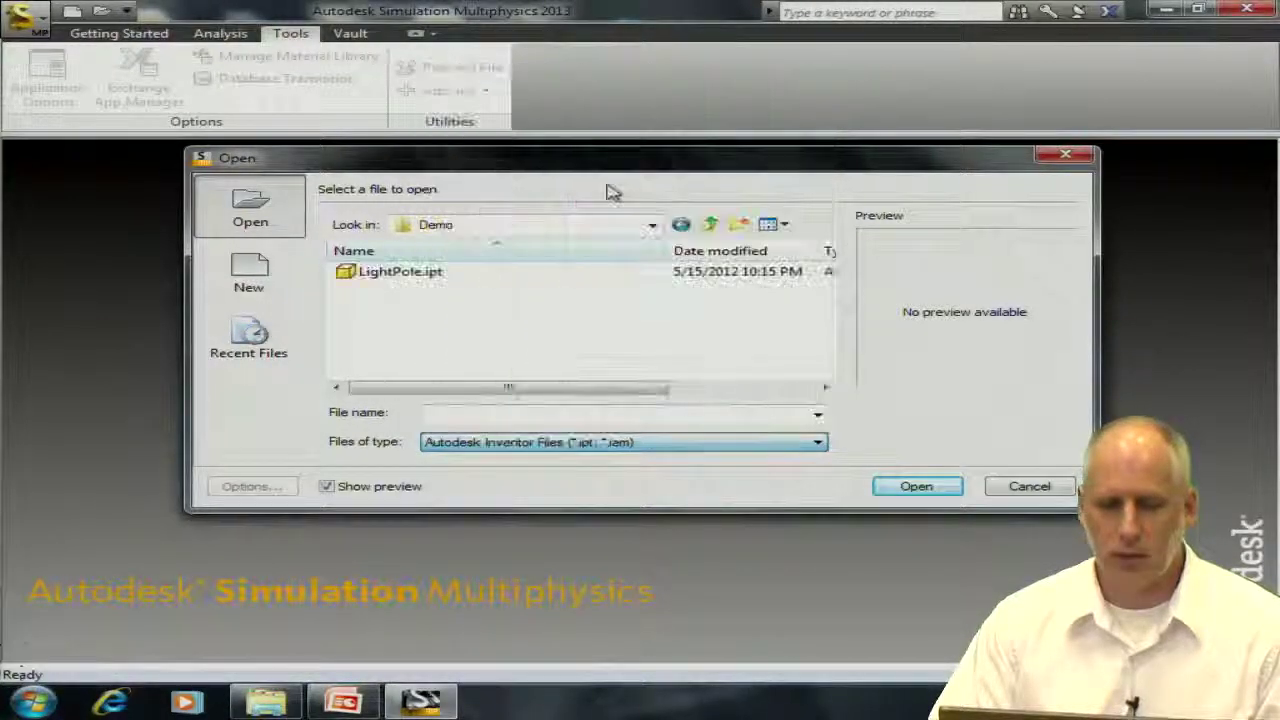
click(400, 272)
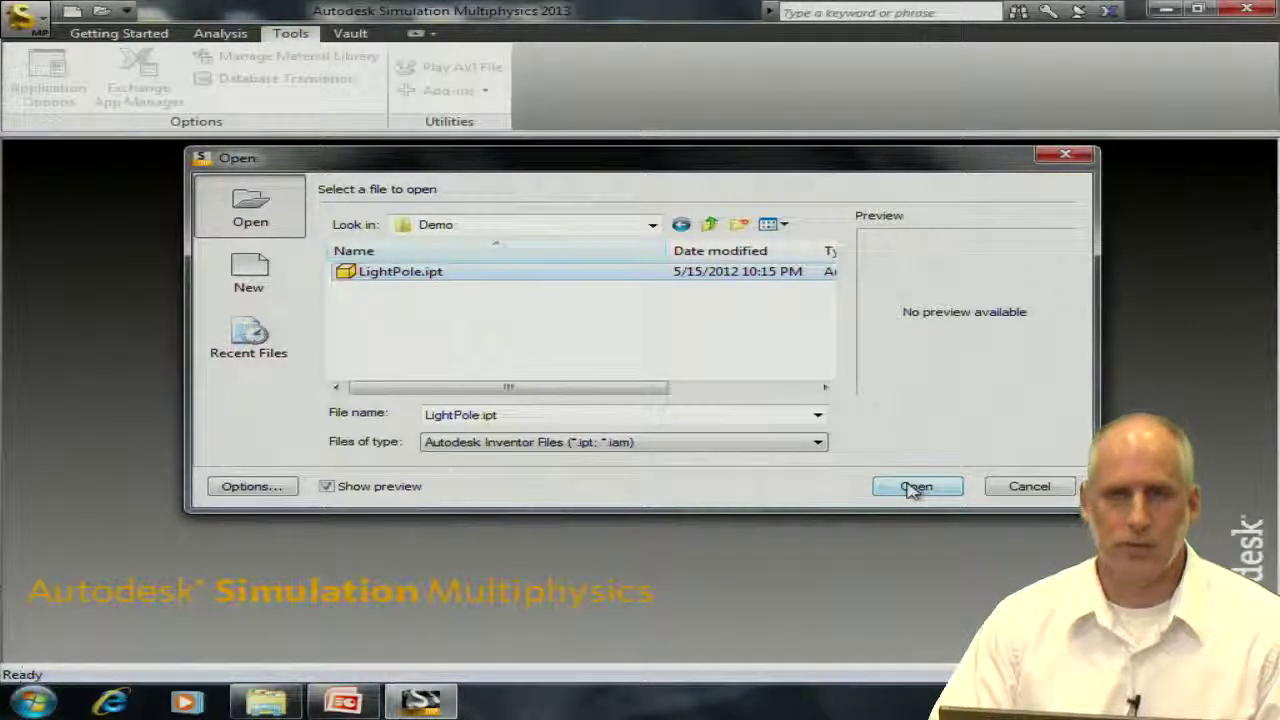
click(914, 487)
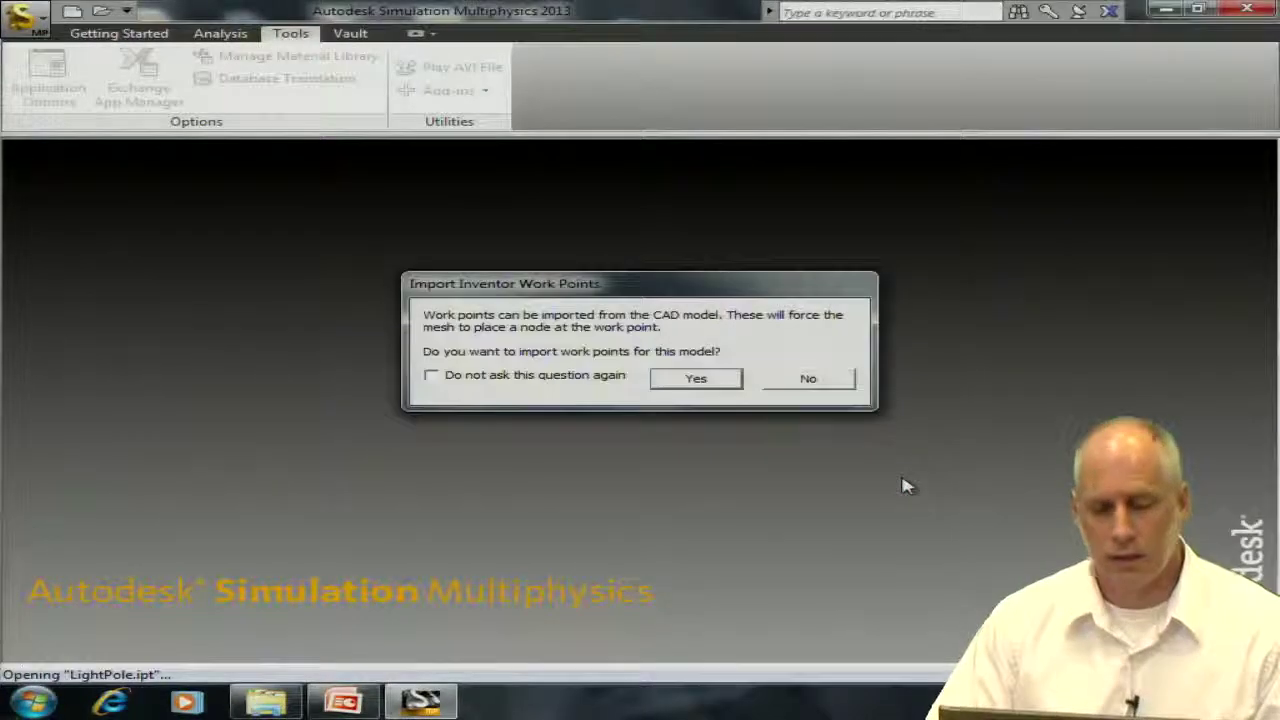
click(818, 382)
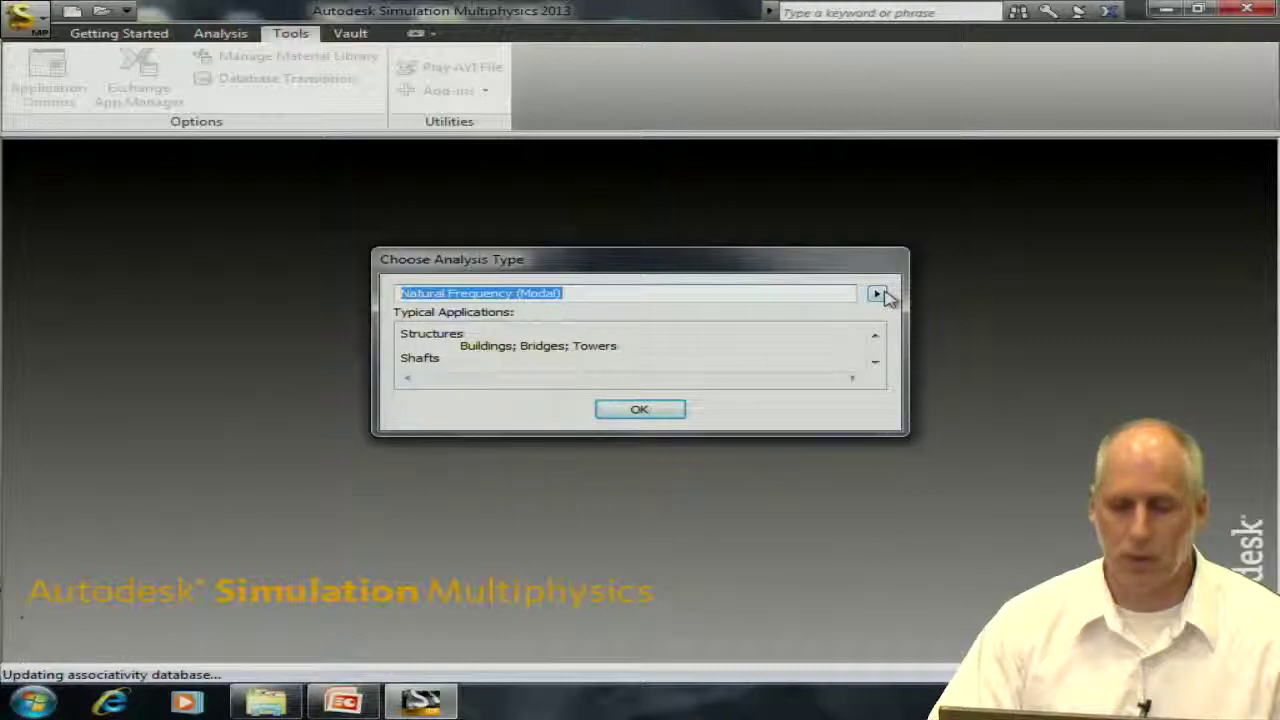
Choose Linear > Natural Frequency (Modal) as the analysis type for the new model
click(878, 295)
mouse_move(931, 297)
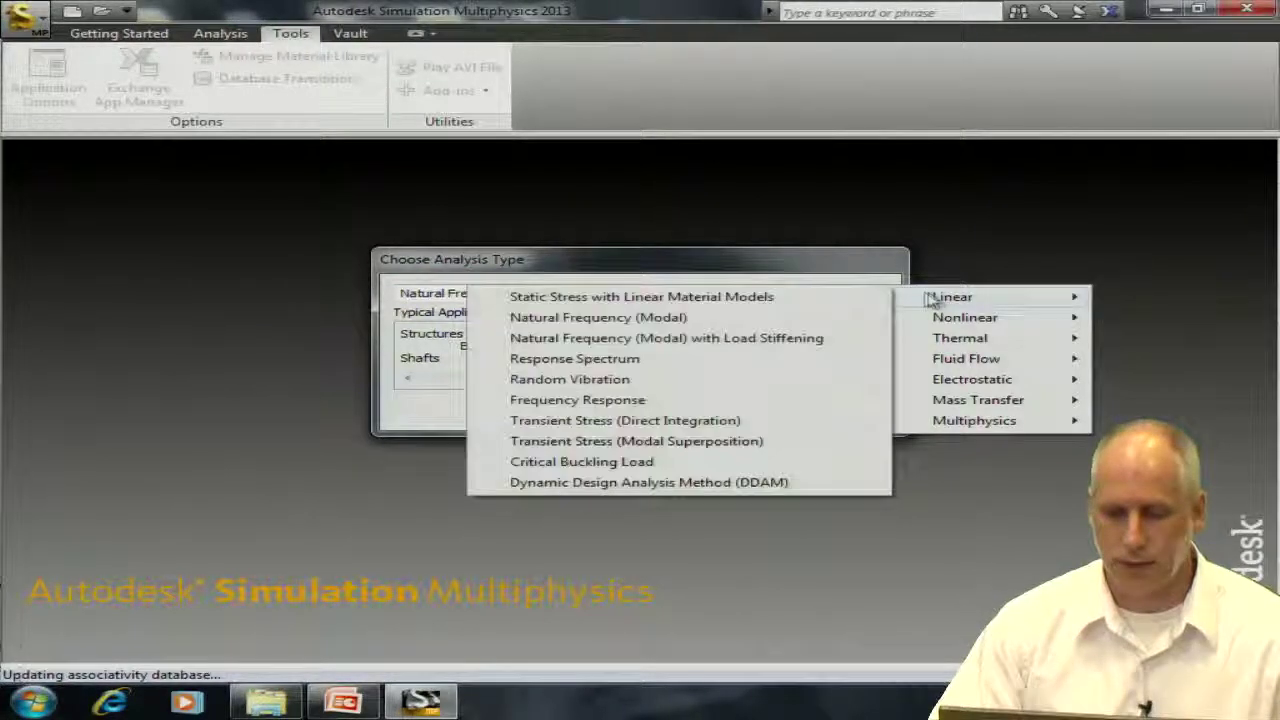
click(688, 317)
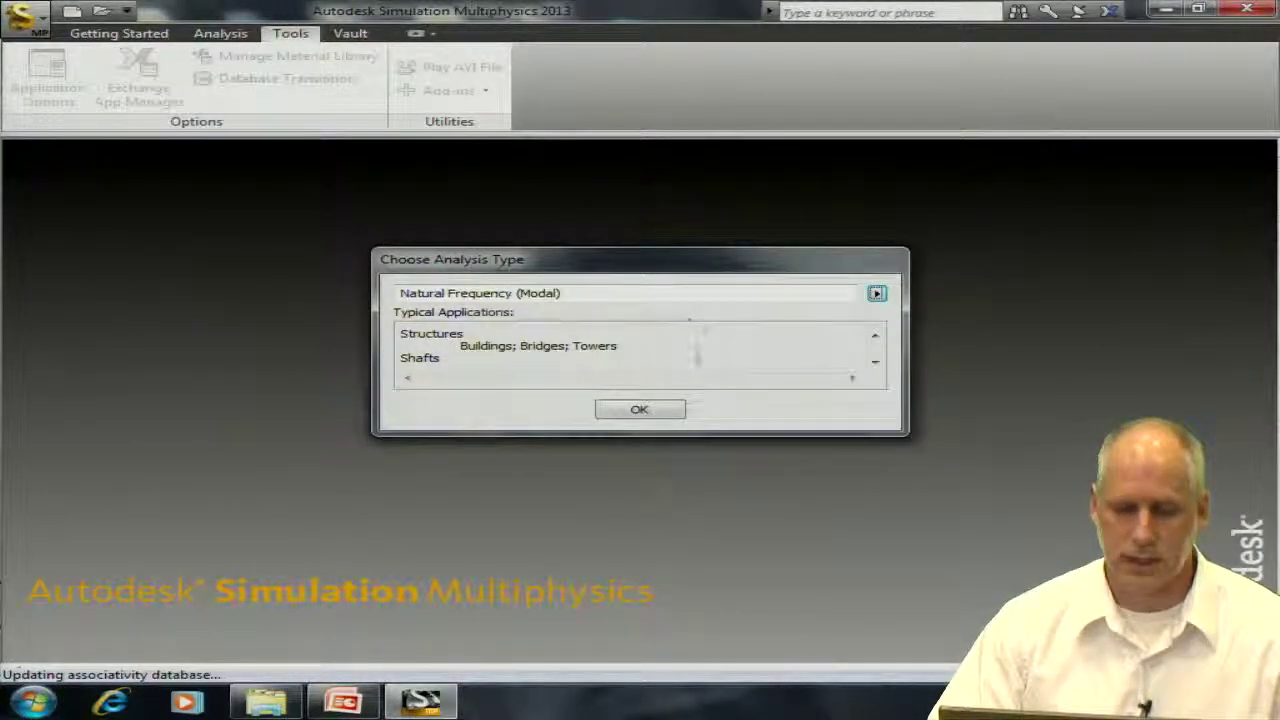
click(663, 413)
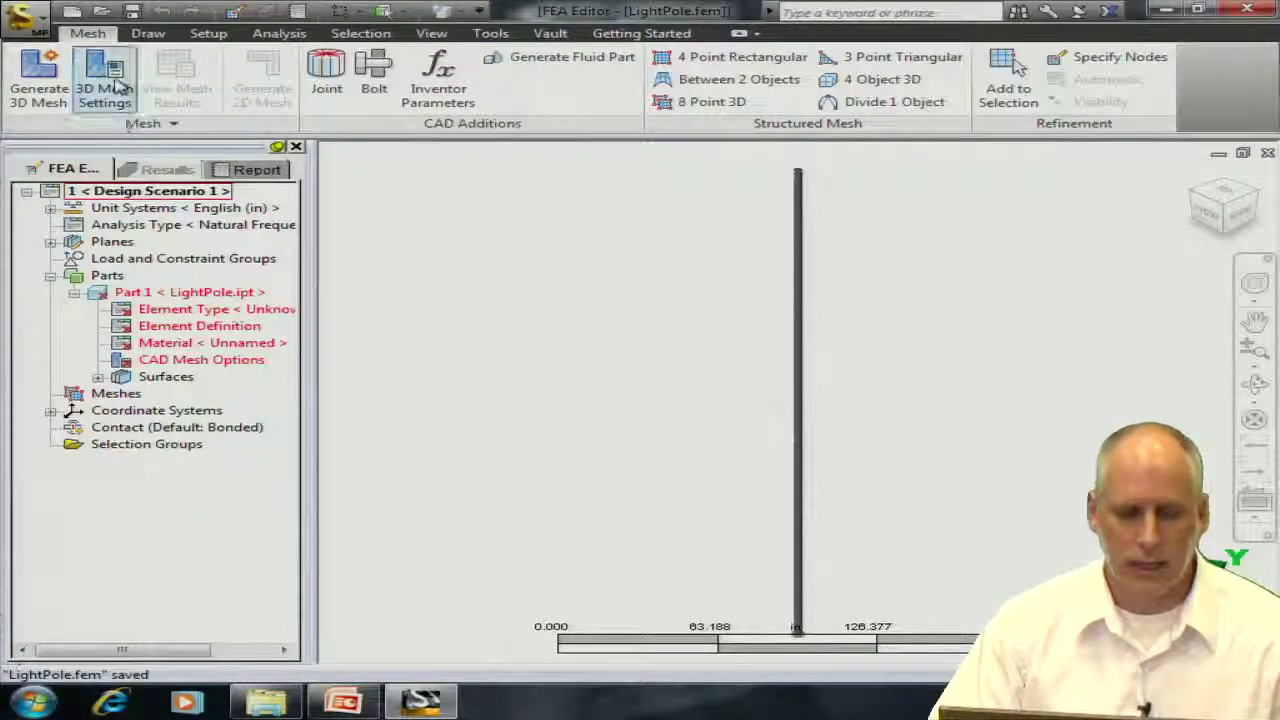
Turn off automatic geometry-based mesh sizing in the model options and mesh the light pole
click(118, 88)
click(503, 385)
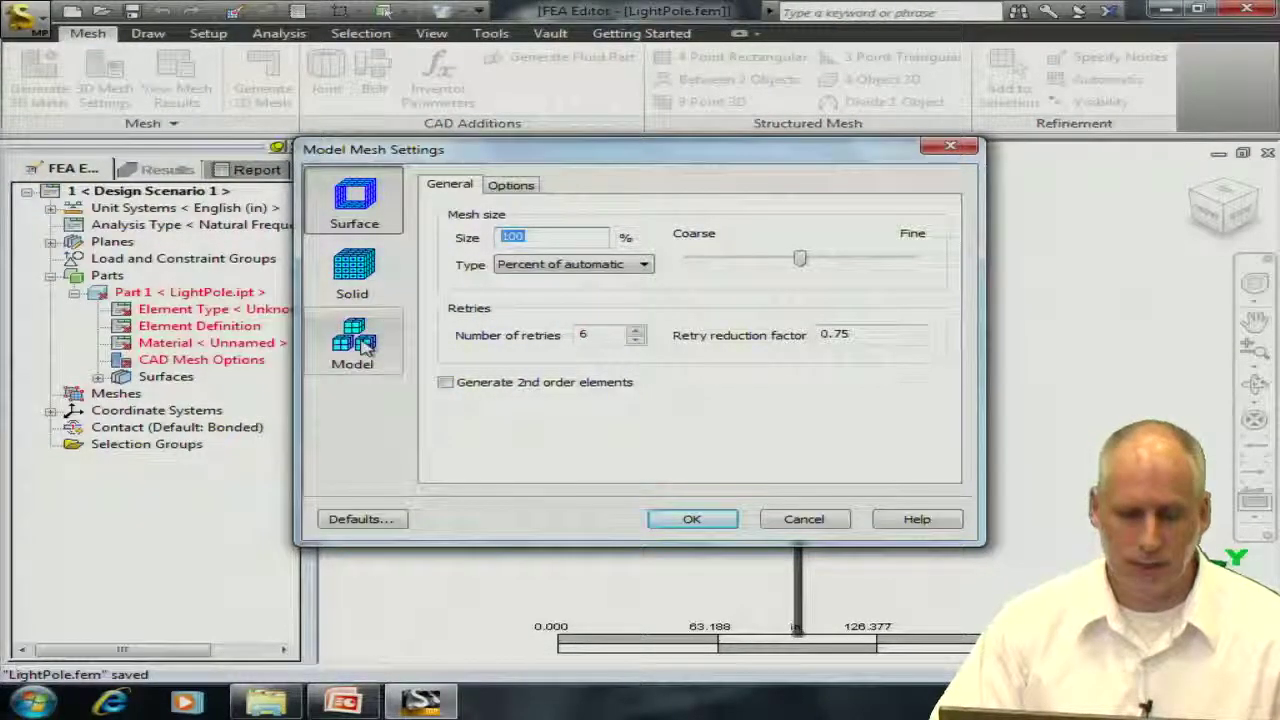
click(362, 344)
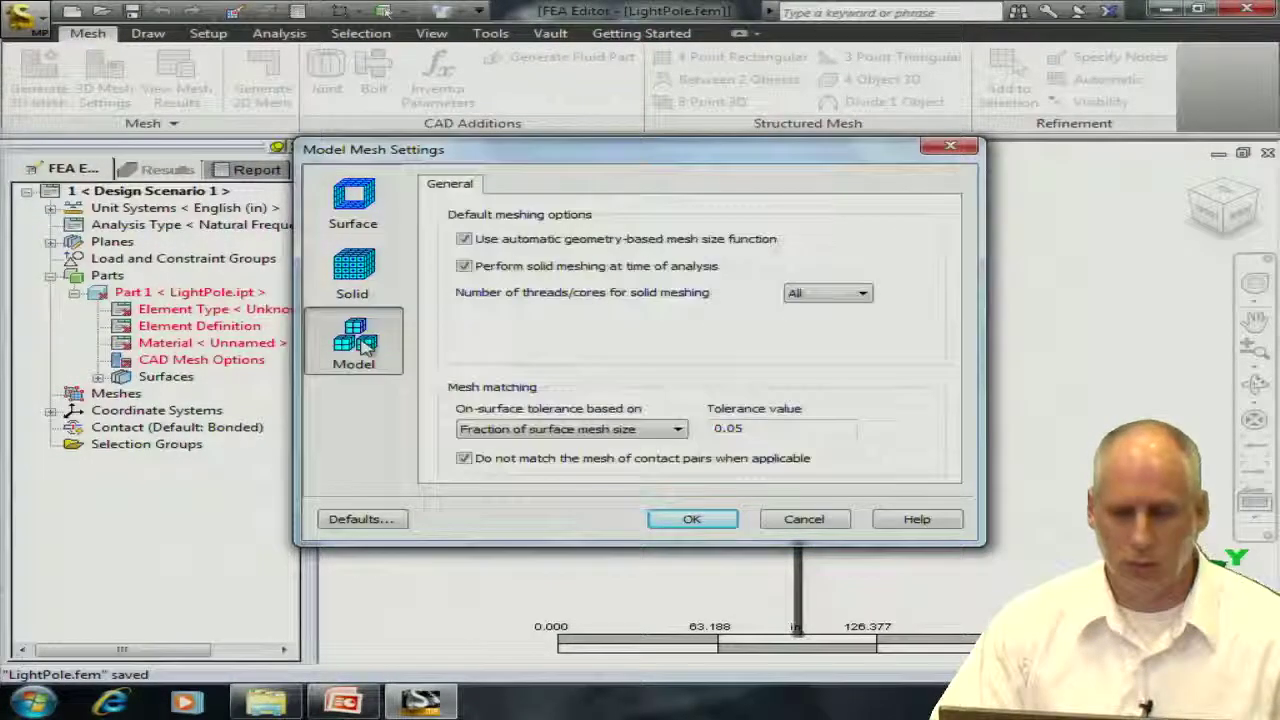
click(466, 240)
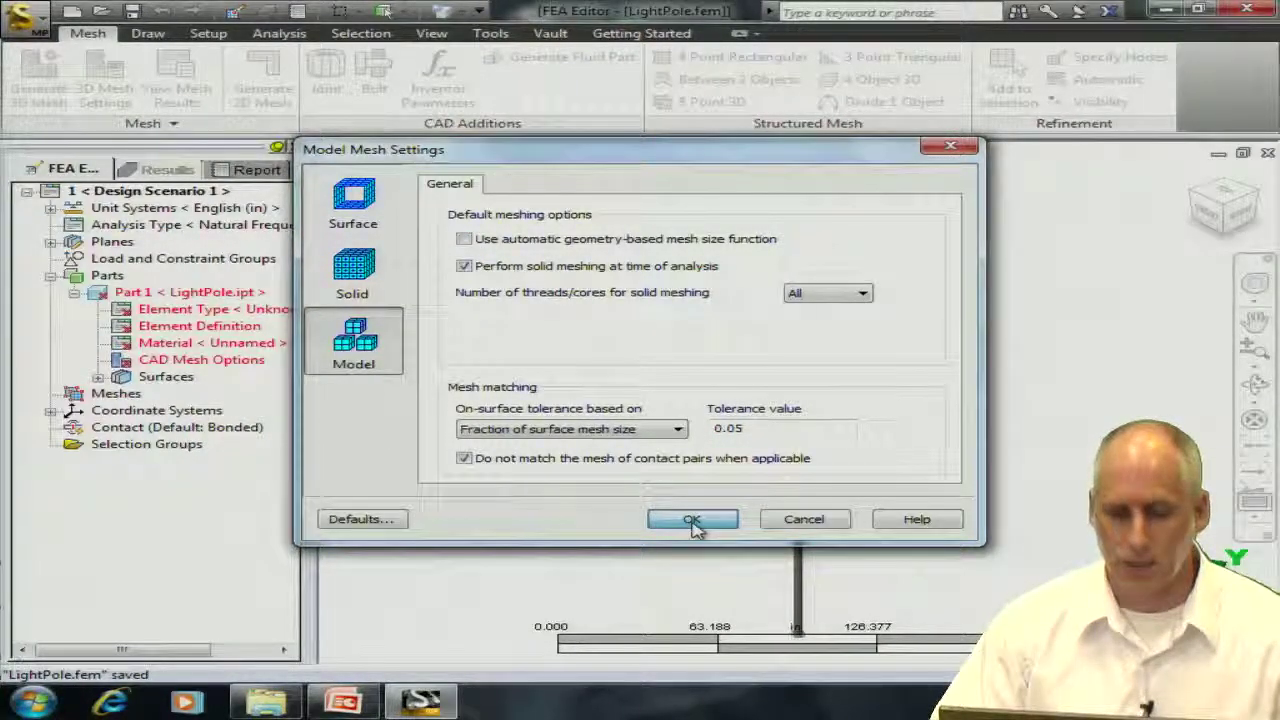
click(693, 523)
click(816, 428)
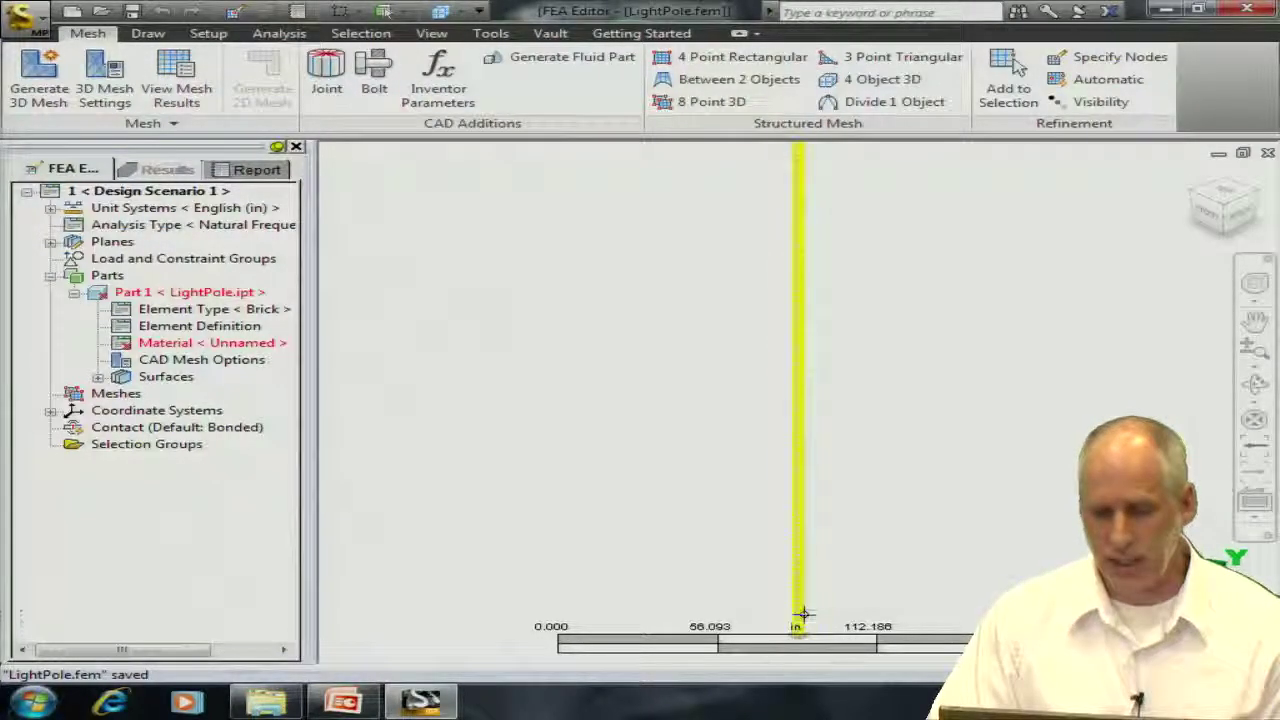
Zoom and orbit to inspect the meshed base flange from below and above
scroll(802, 612, up, 8)
middle_drag(802, 612, 820, 443)
scroll(780, 295, up, 7)
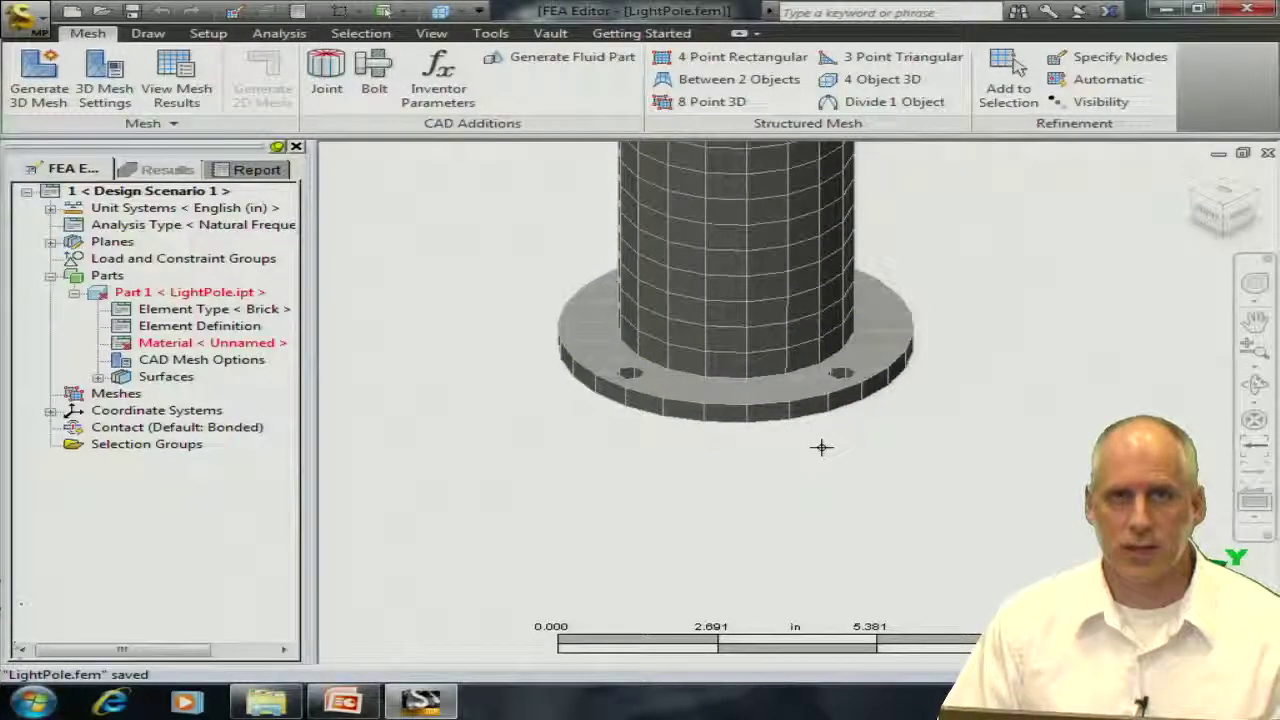
shift+middle_drag(772, 474, 820, 294)
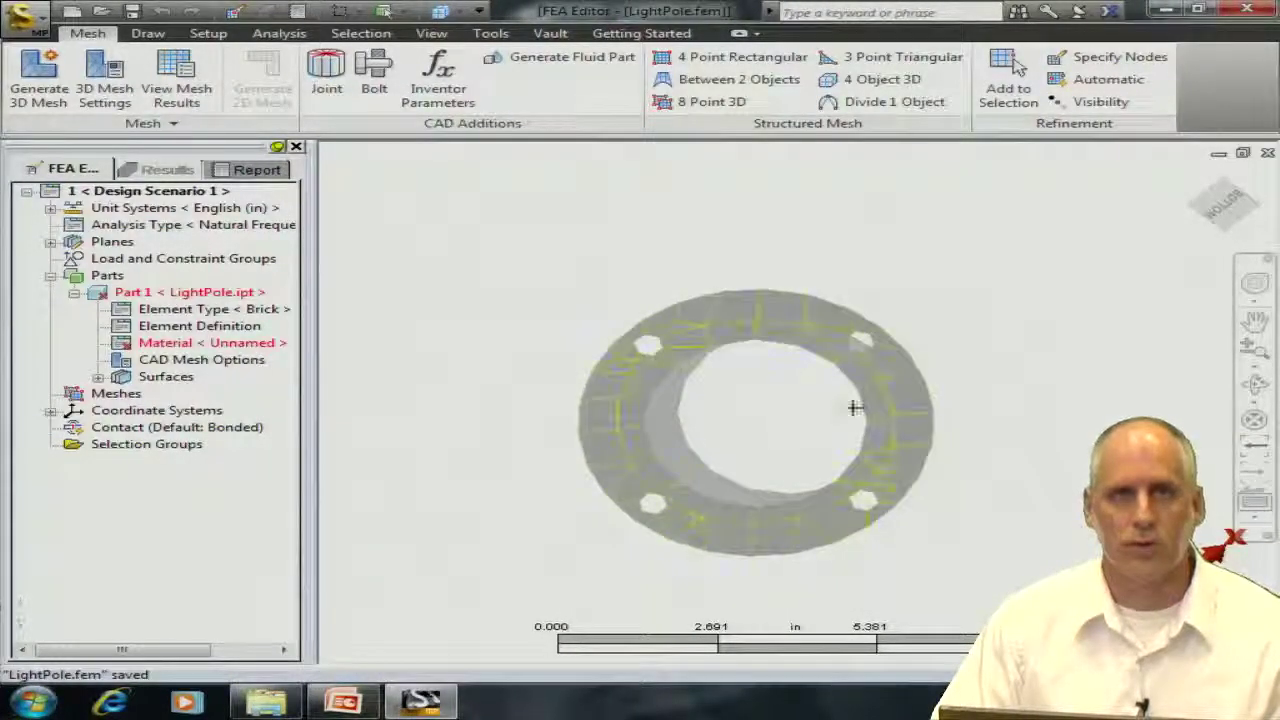
shift+middle_drag(855, 407, 855, 414)
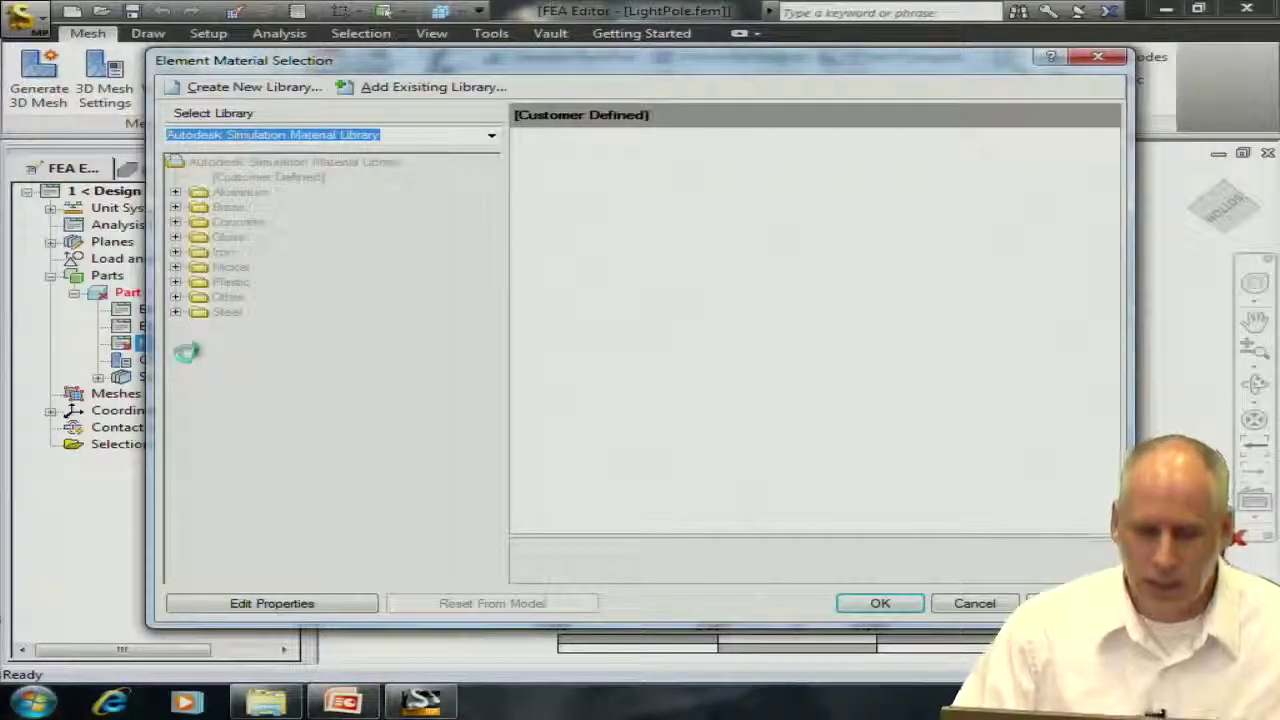
Pick Steel (ASTM - A36) from the Steel > ASTM library for Part 1
click(175, 312)
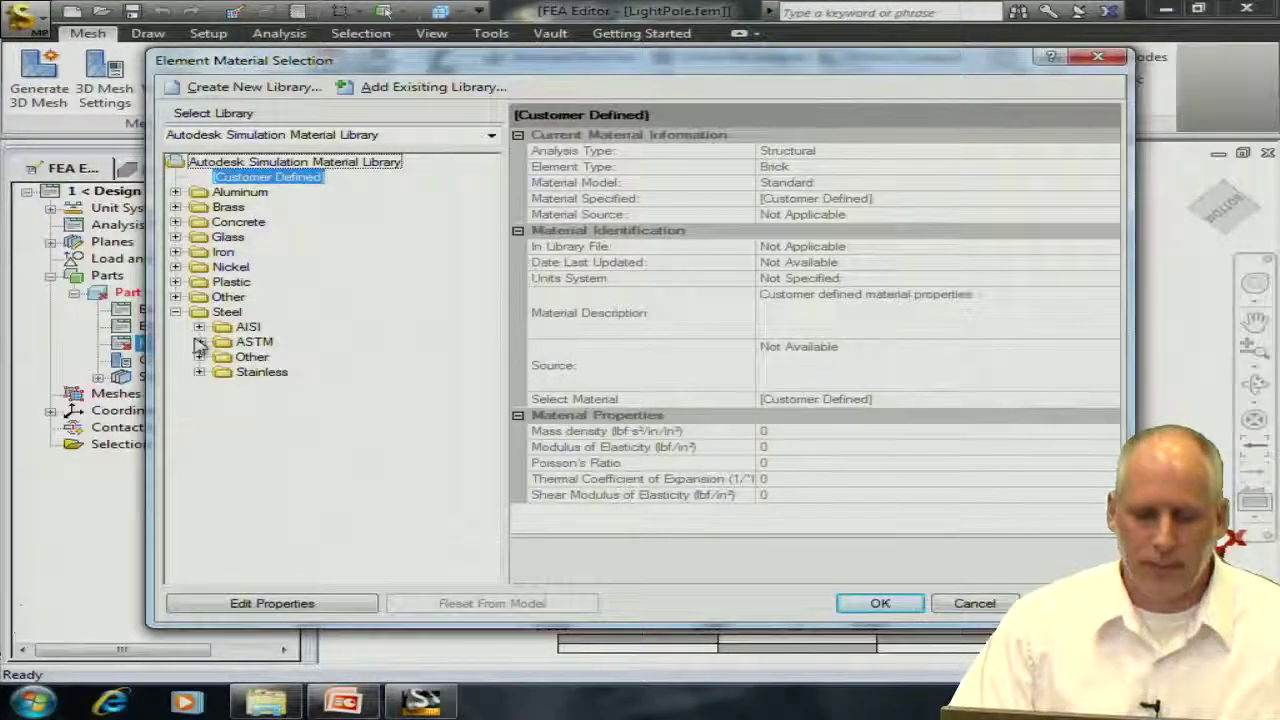
click(199, 342)
click(318, 388)
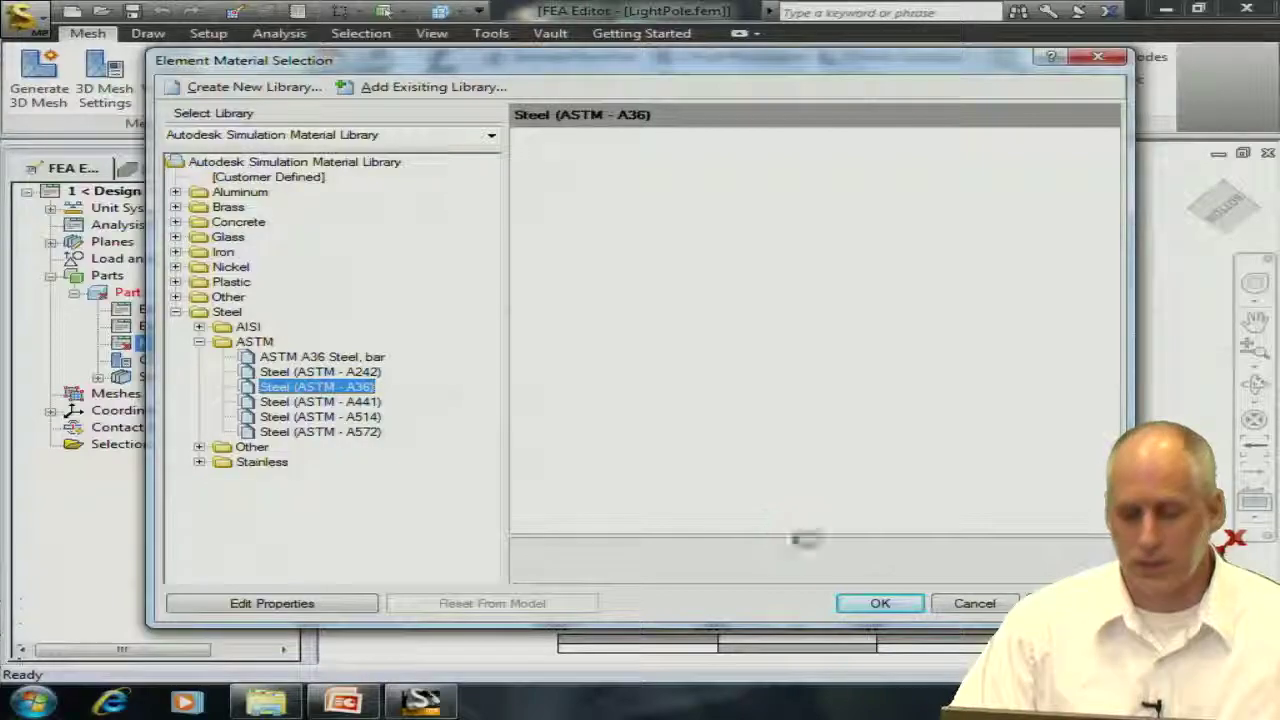
click(884, 604)
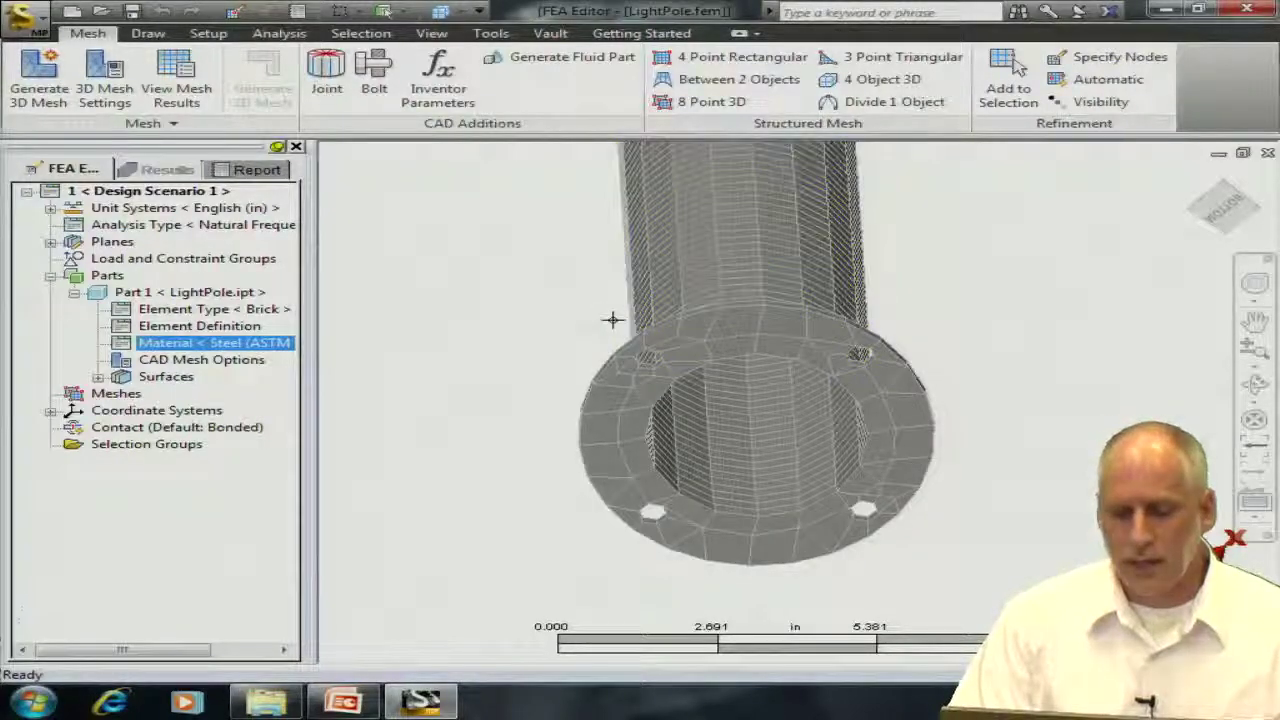
From the bottom view, circle-select the four hexagonal bolt holes in the flange
key(F6)
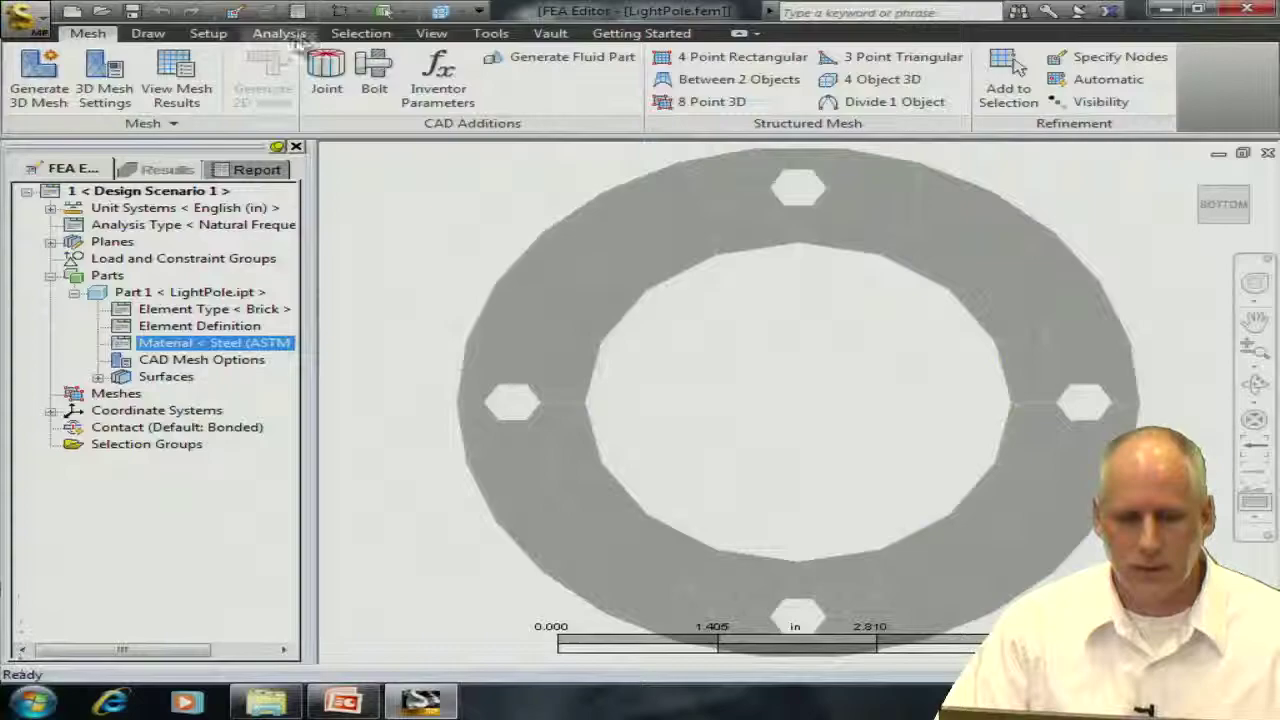
click(350, 13)
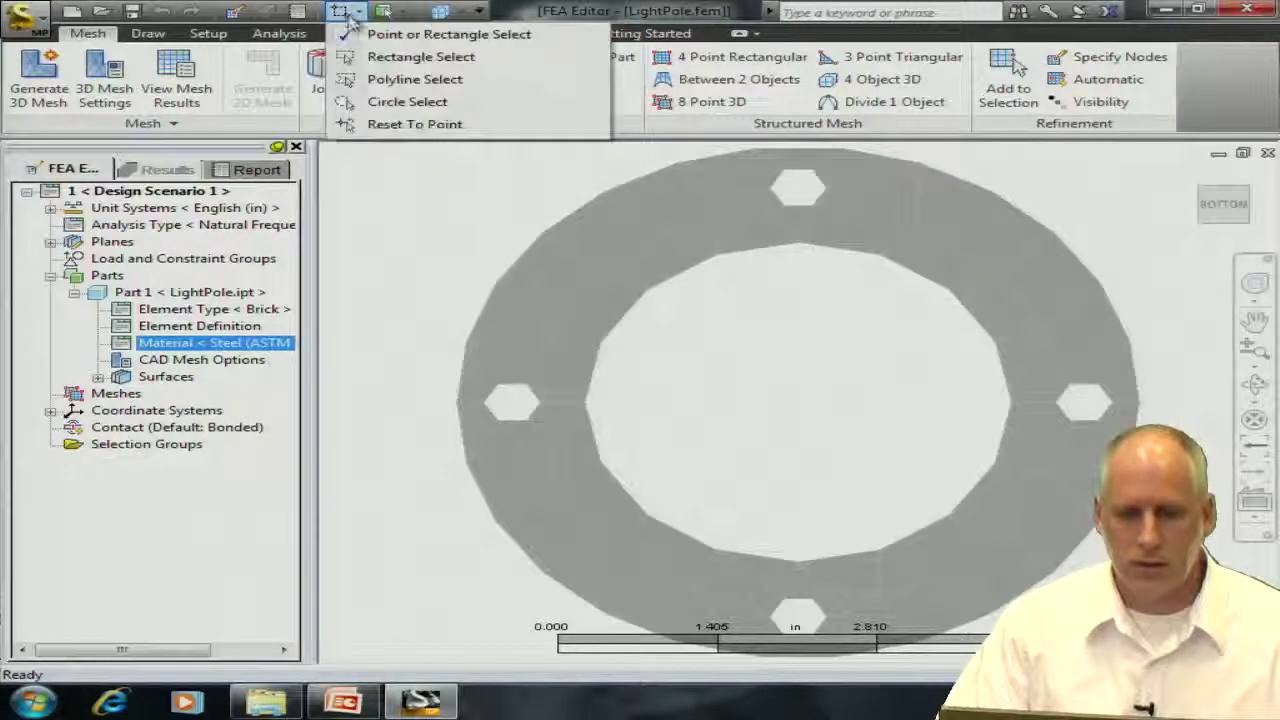
click(356, 103)
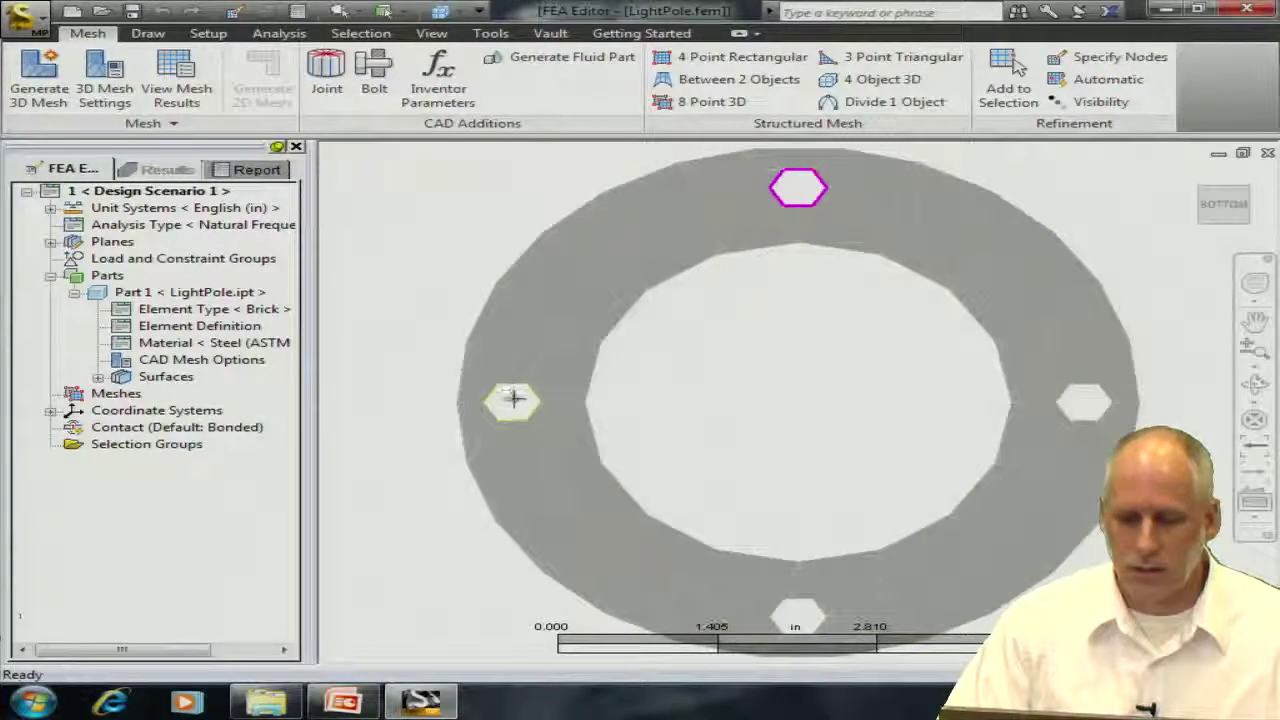
drag(506, 418, 498, 427)
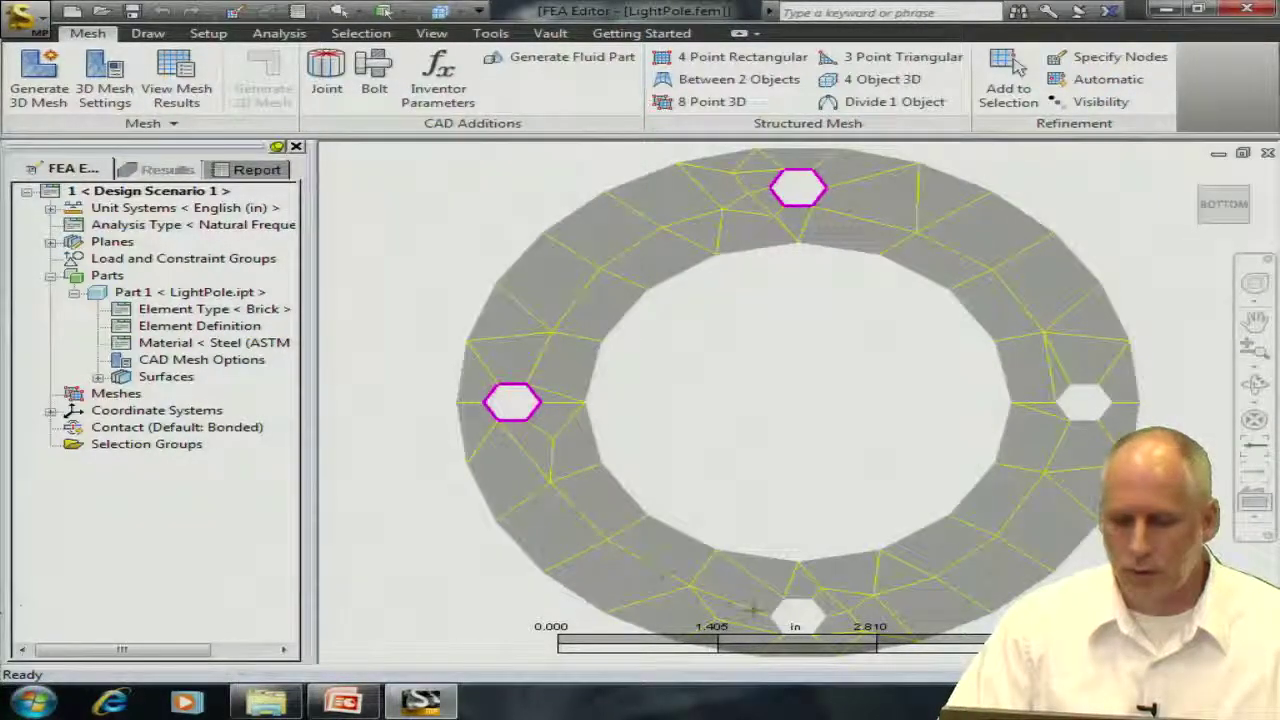
click(1072, 424)
Add a Fixed surface general constraint to the selected holes and return to the side view
right_click(726, 306)
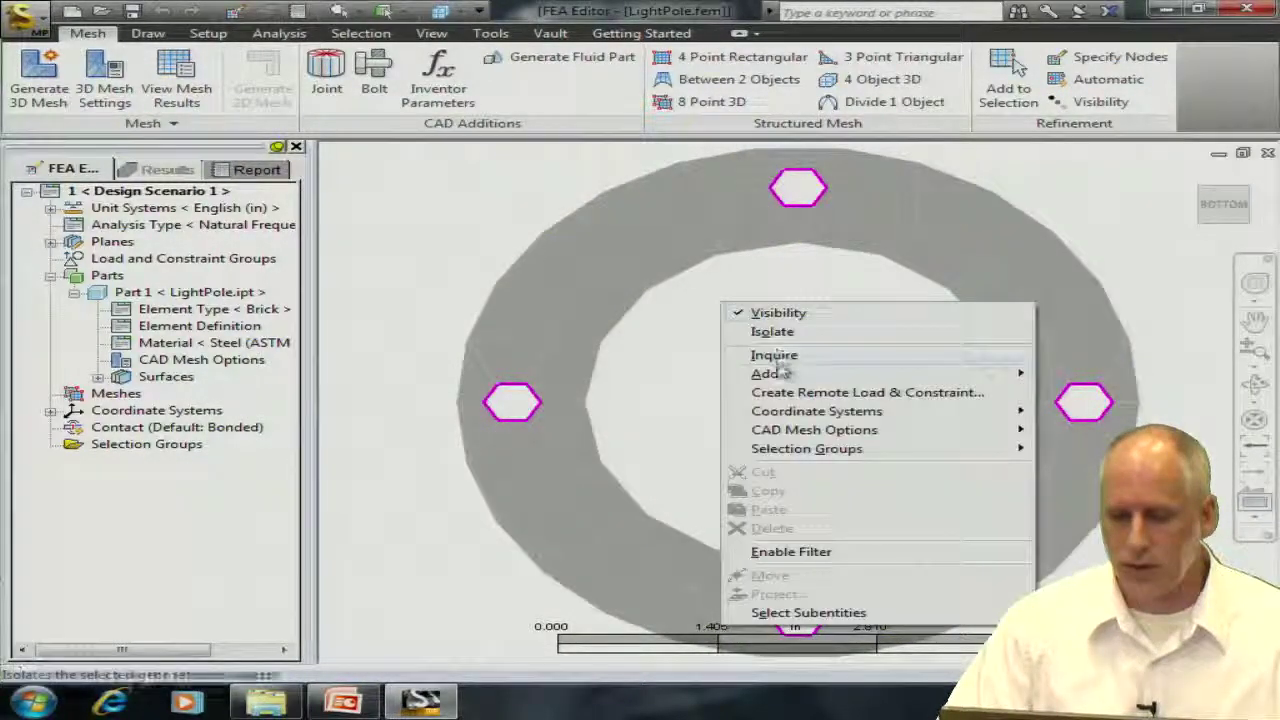
mouse_move(772, 373)
click(651, 378)
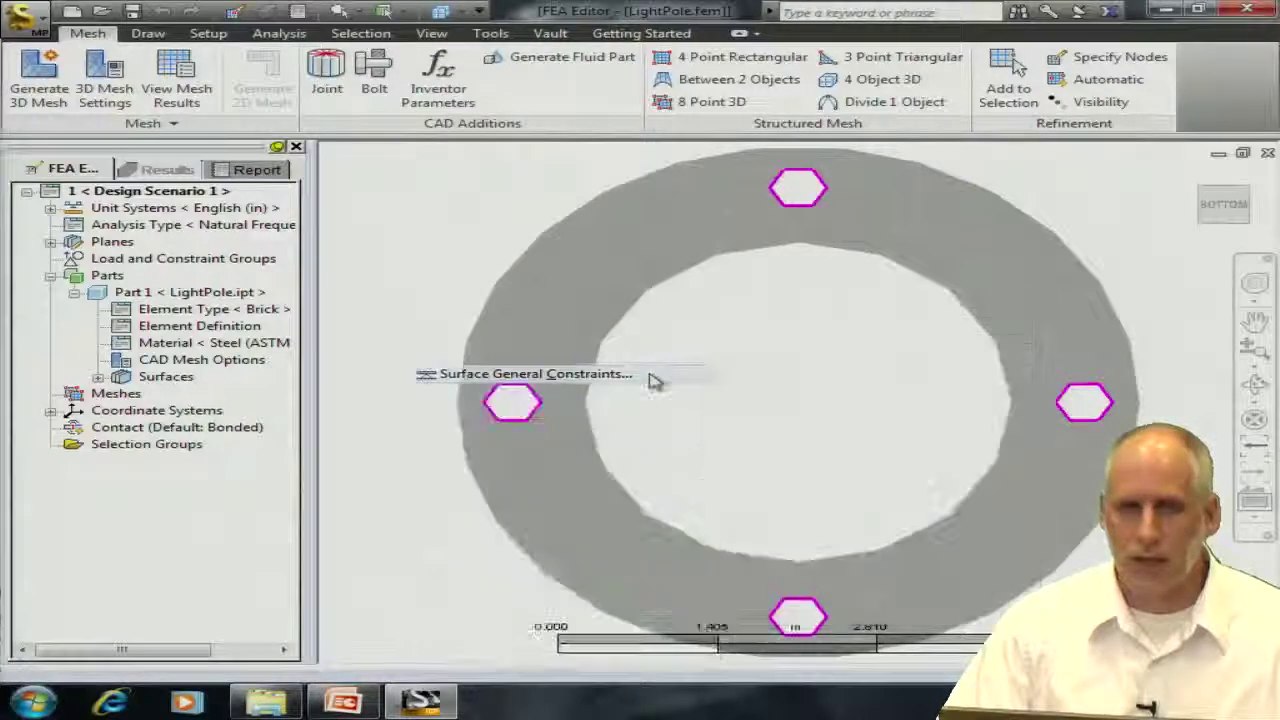
click(217, 83)
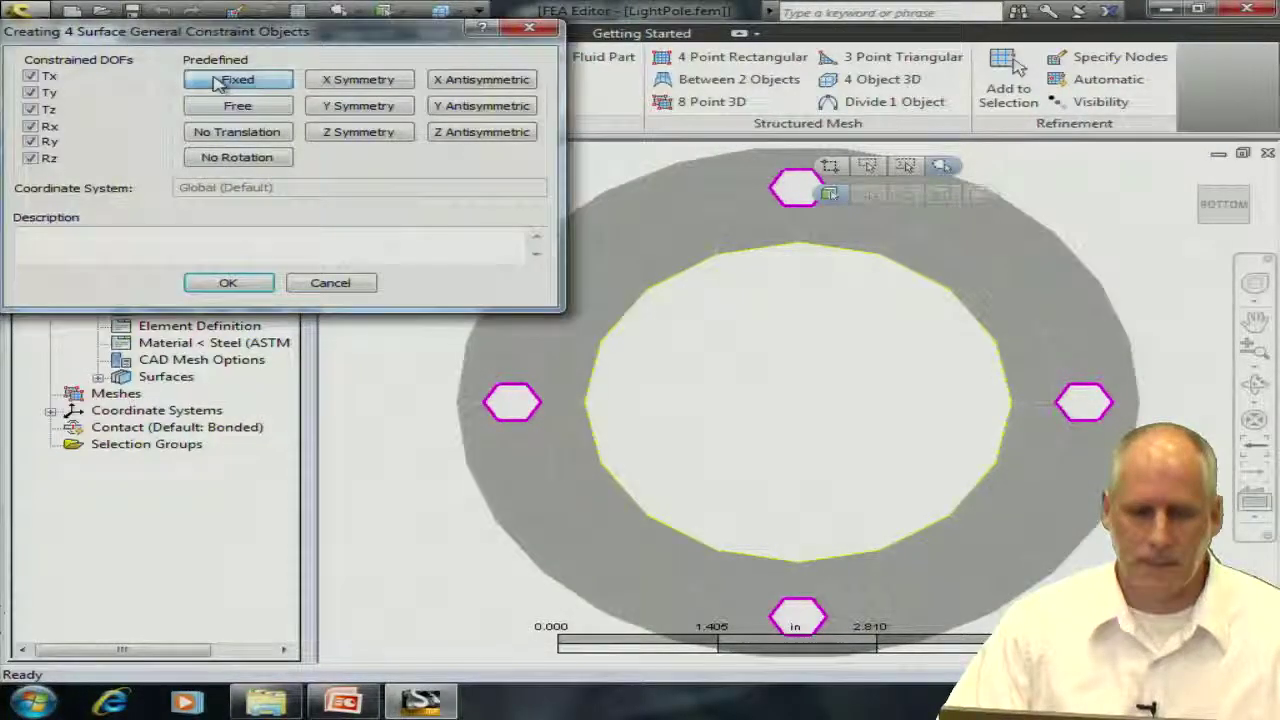
click(228, 284)
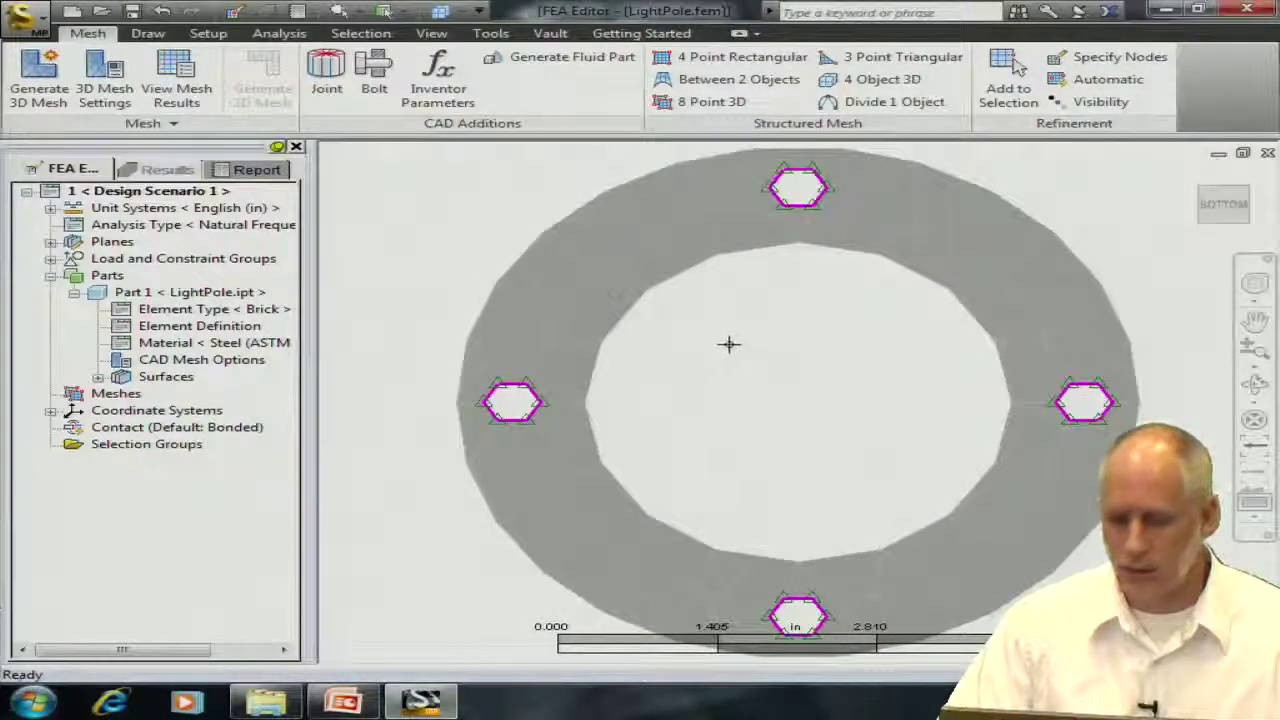
key(F6)
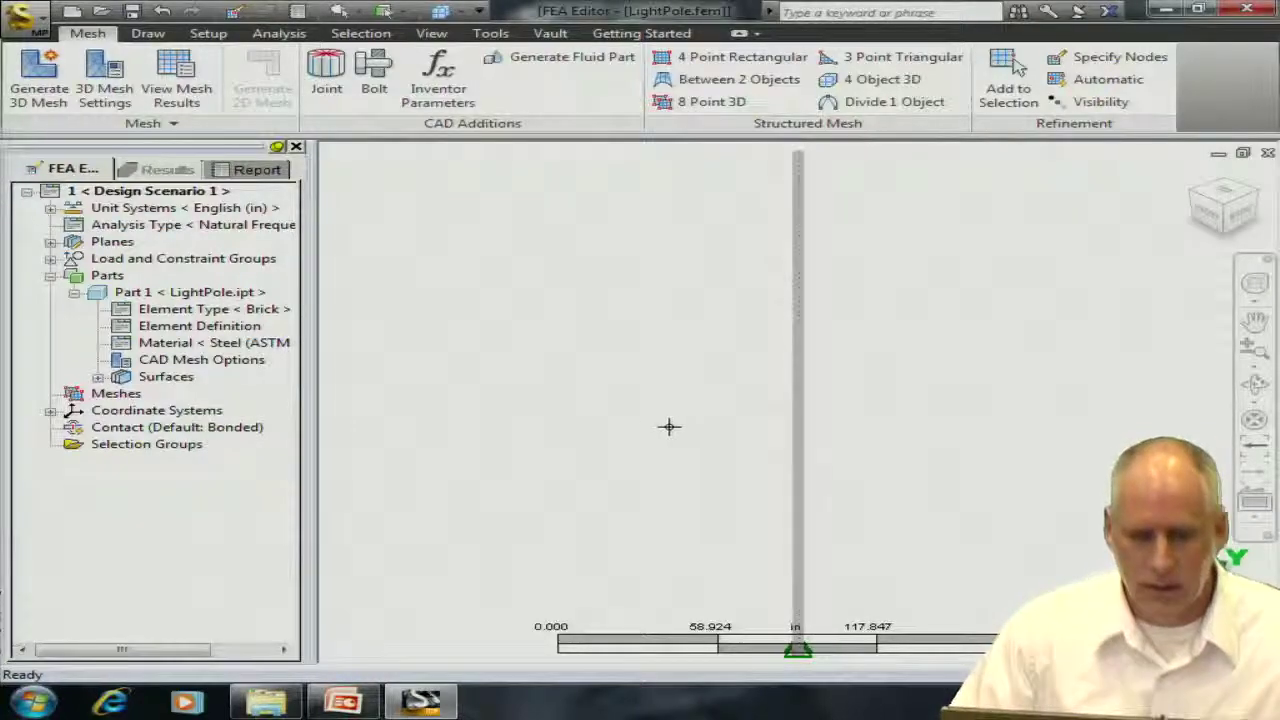
Change the modal analysis parameters to 6 modes and go to the run tools
right_click(163, 224)
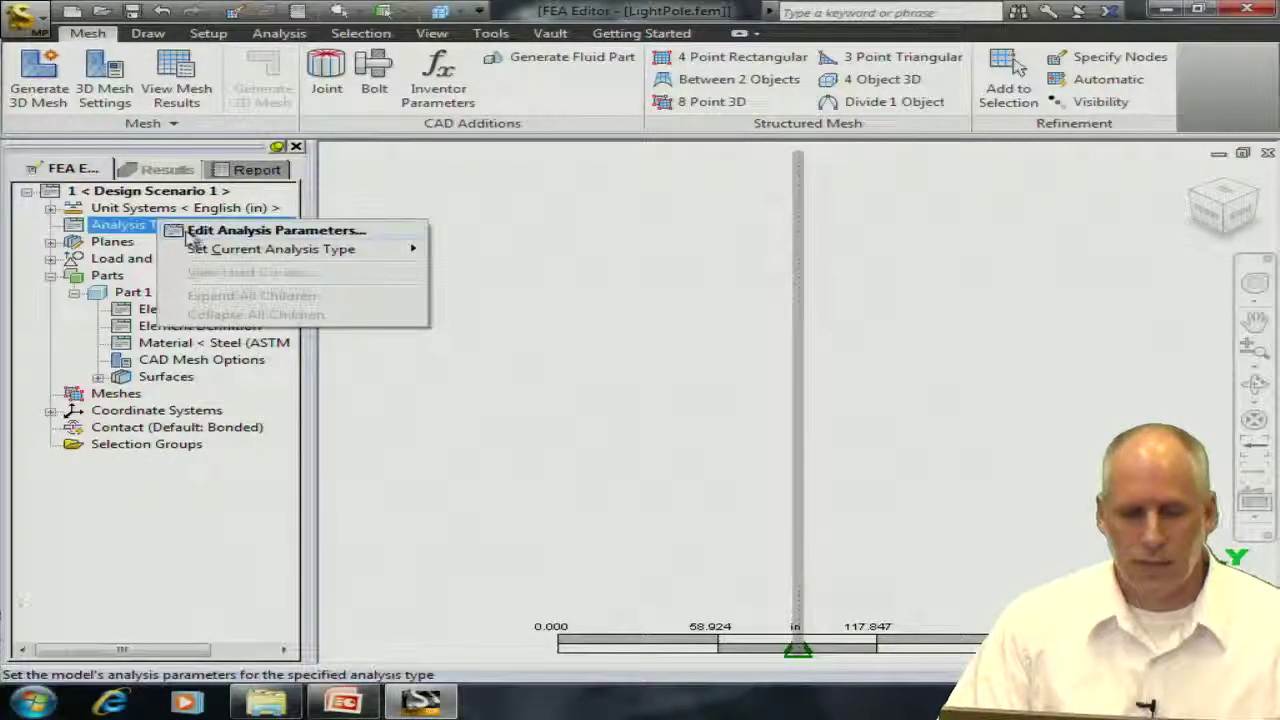
click(190, 237)
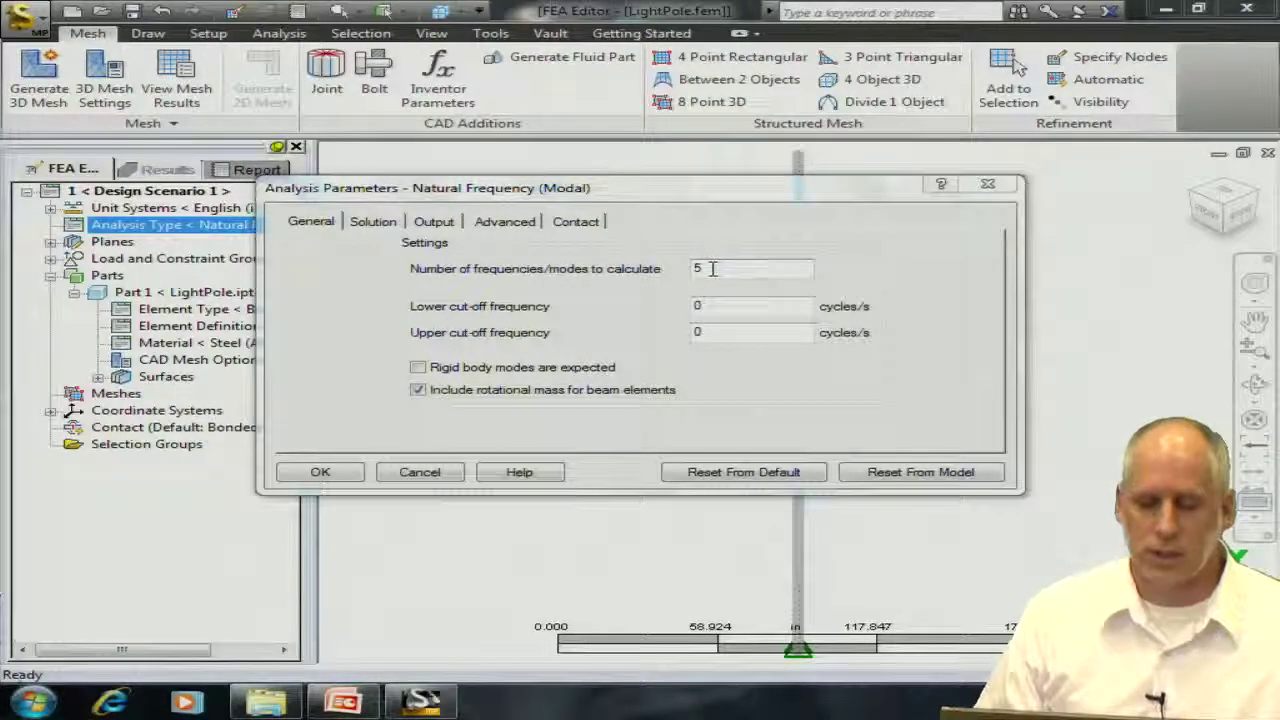
double_click(711, 267)
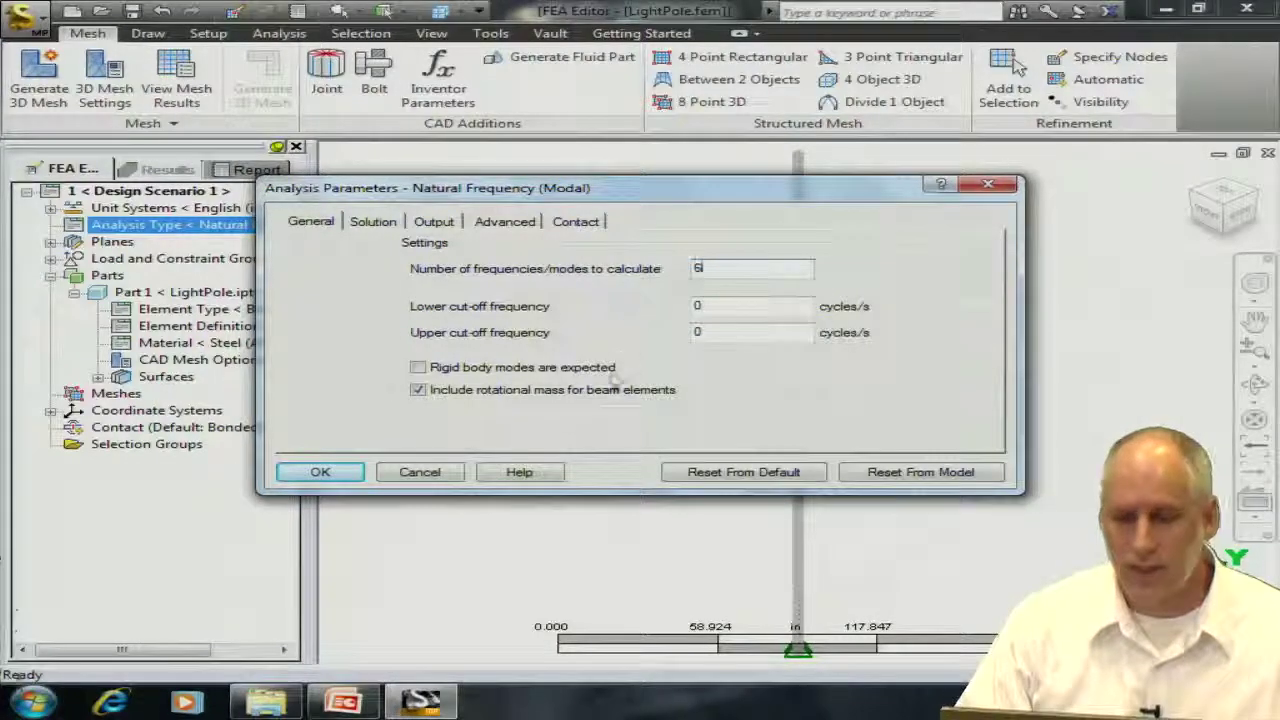
click(320, 472)
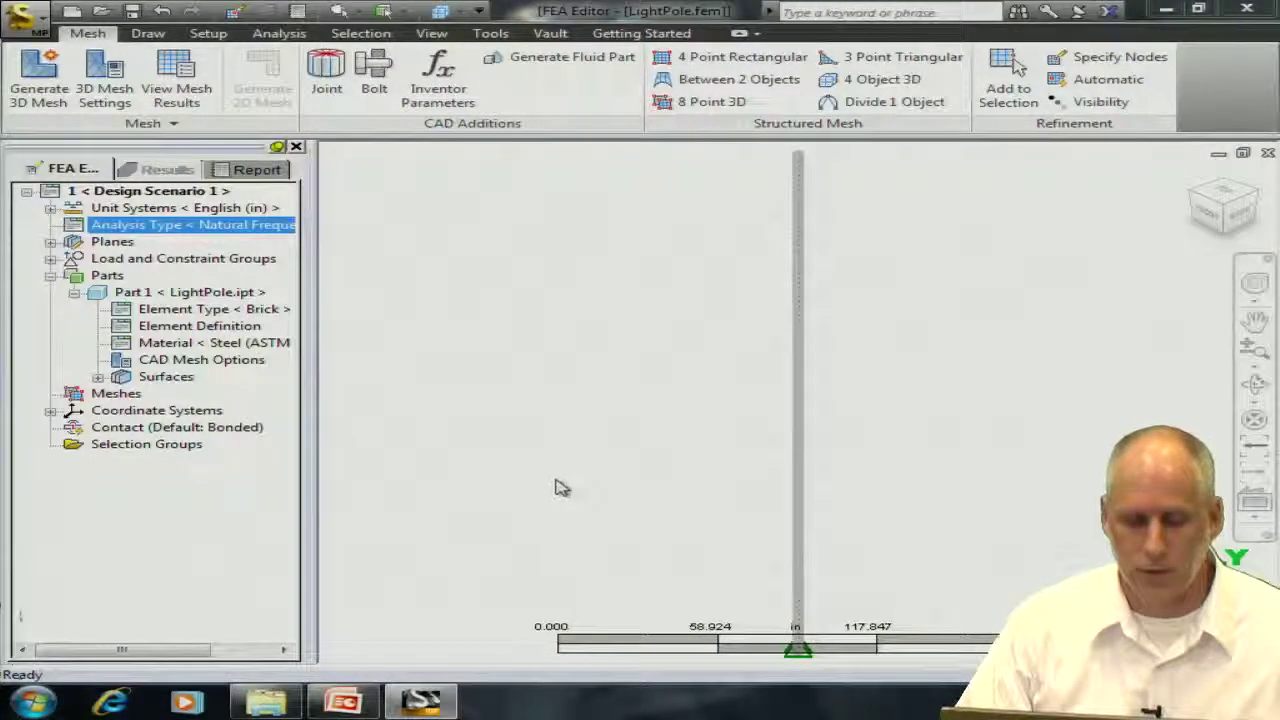
click(270, 34)
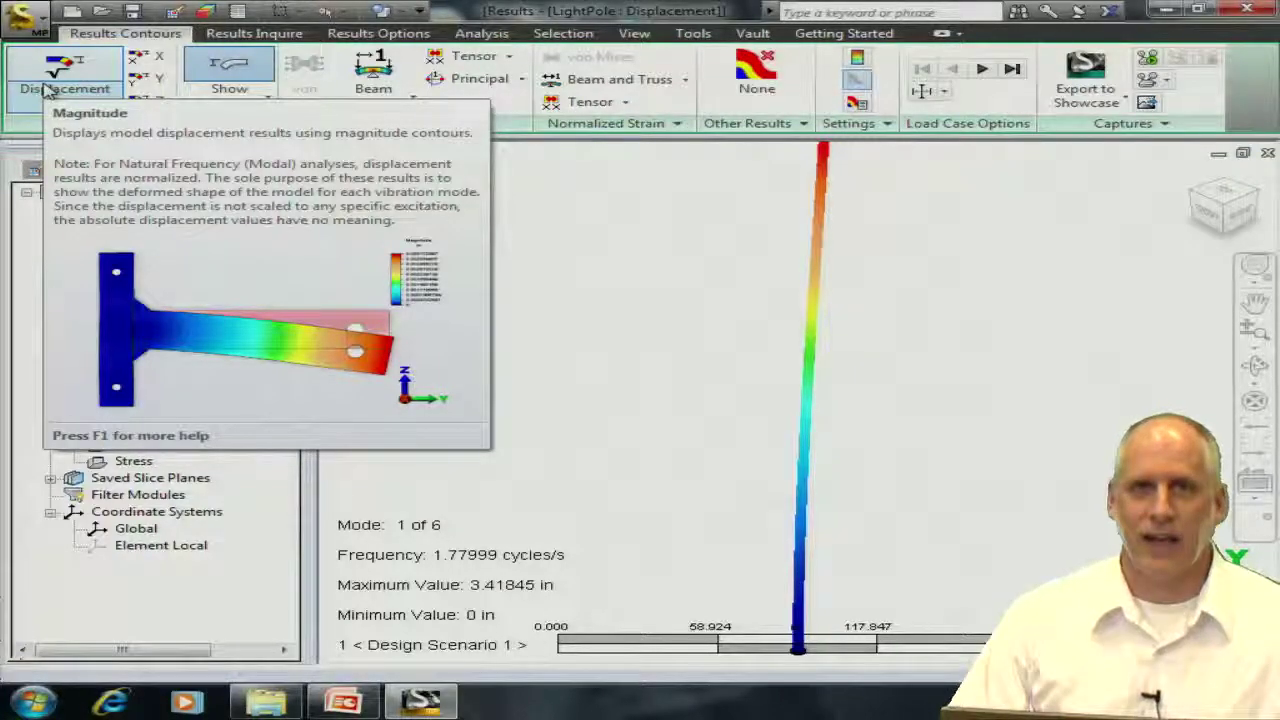
Show mode 1 displacement contours, then open the LightPole analysis report
click(45, 88)
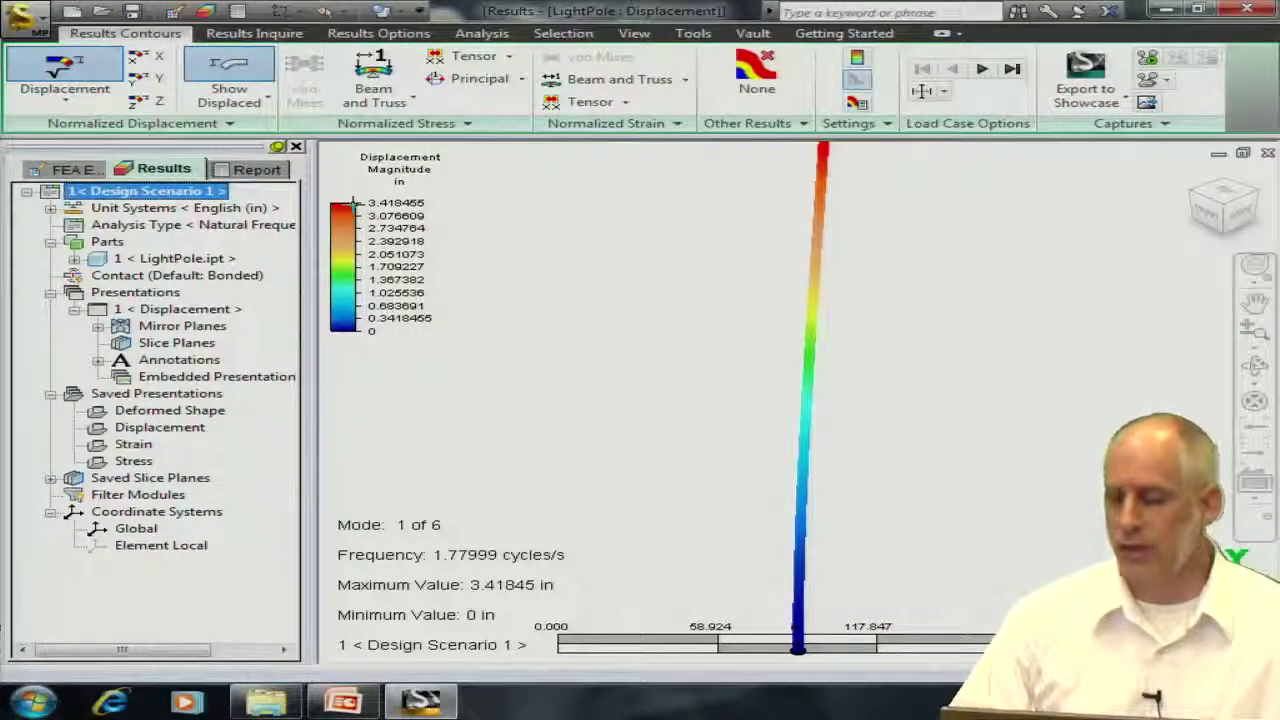
click(257, 170)
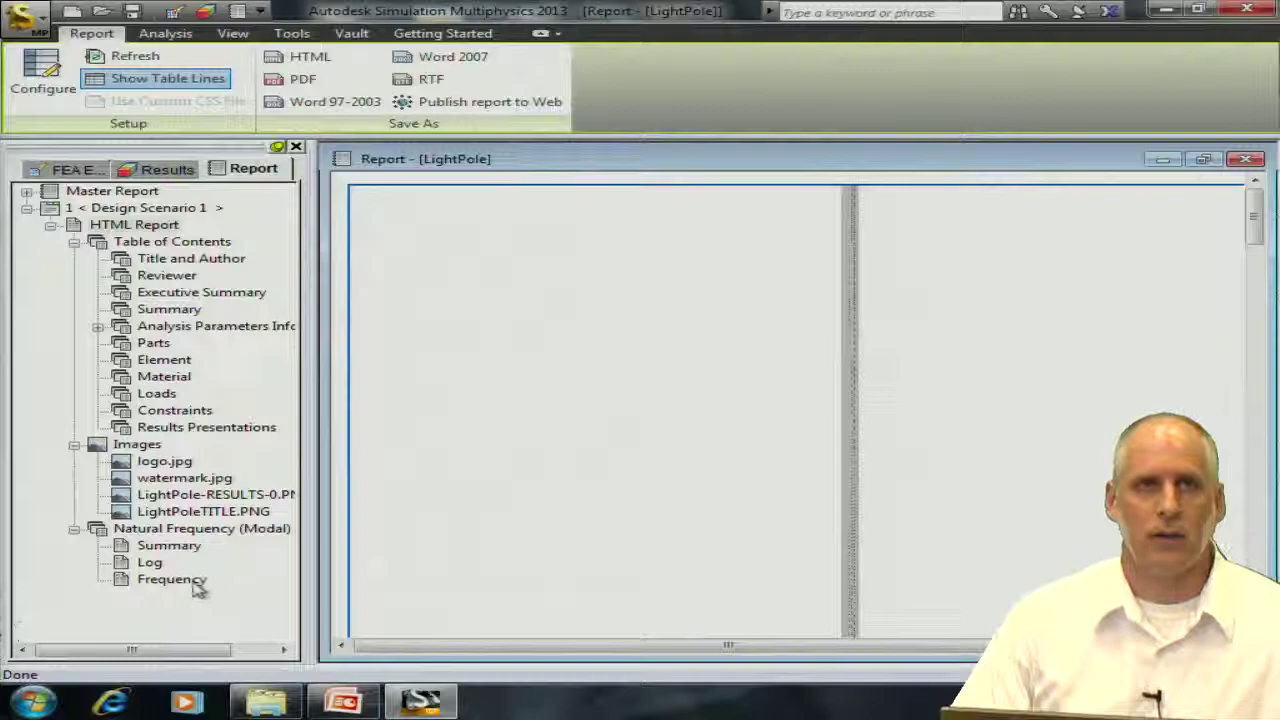
Read the 85.45% X and 85.41% Y mass percentages in the Natural Frequency summary, then return to Results
click(172, 546)
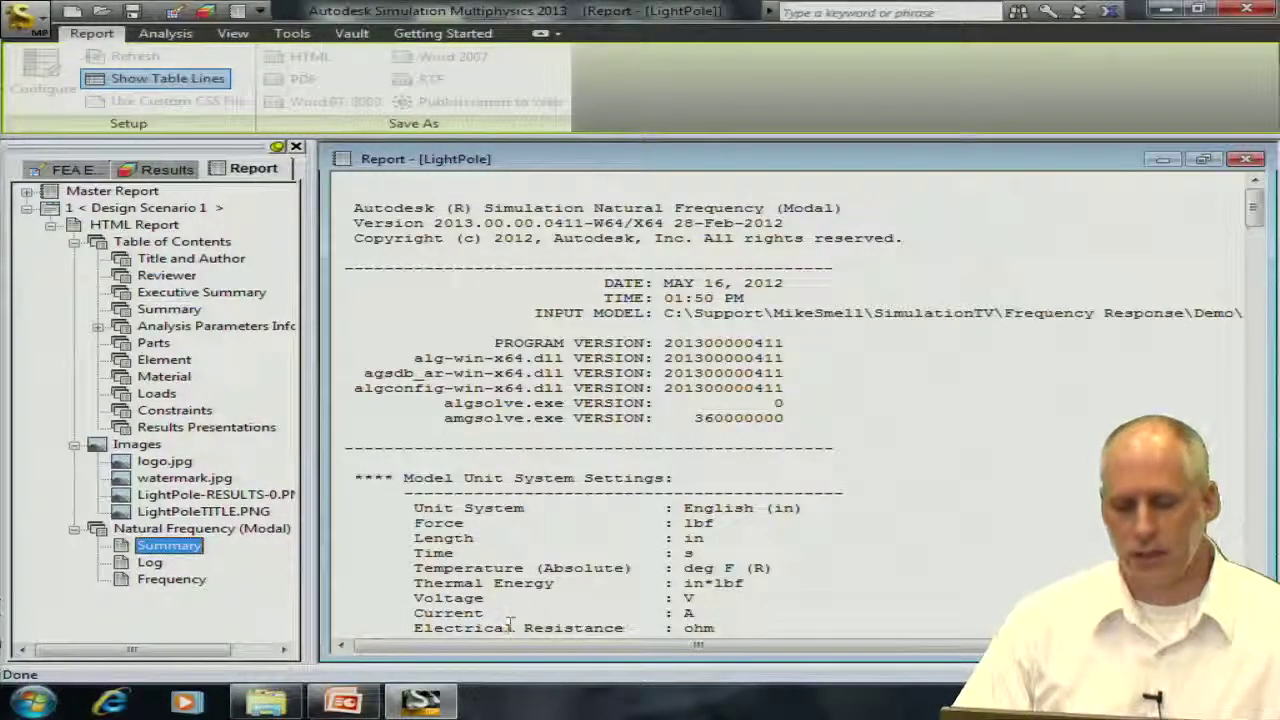
click(925, 410)
scroll(925, 410, down, 20)
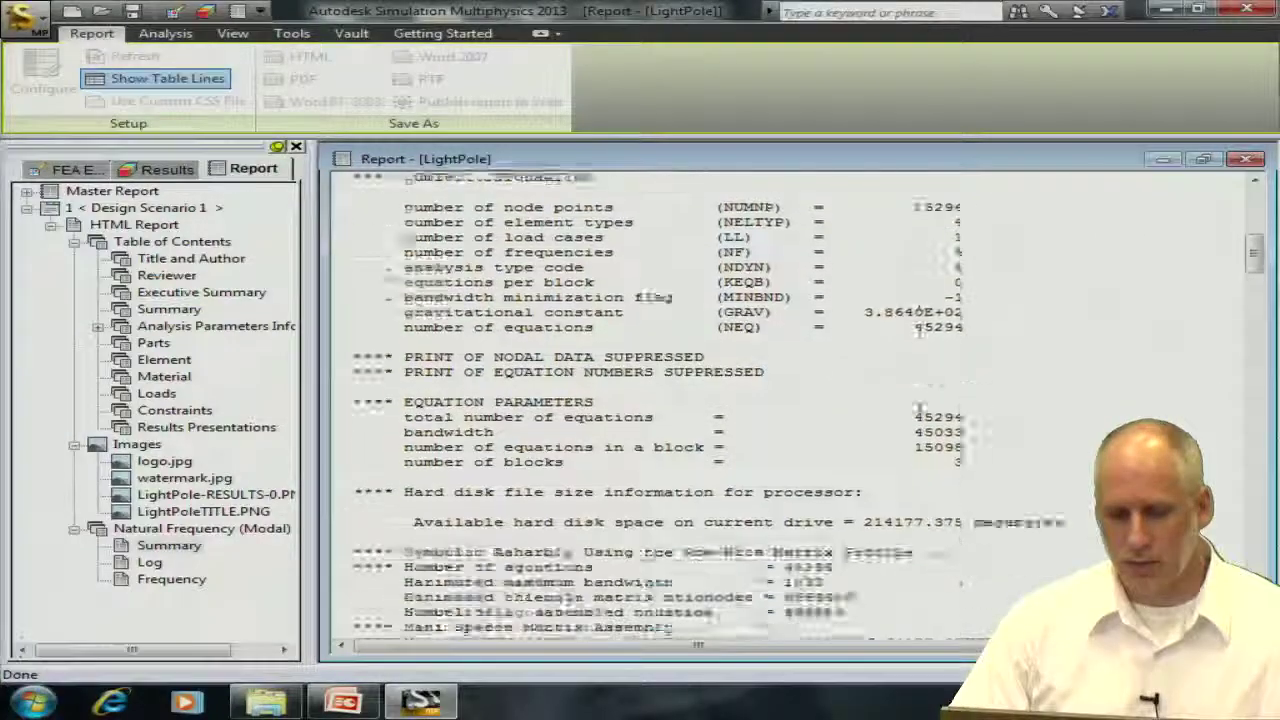
scroll(921, 421, down, 5)
scroll(921, 421, down, 5)
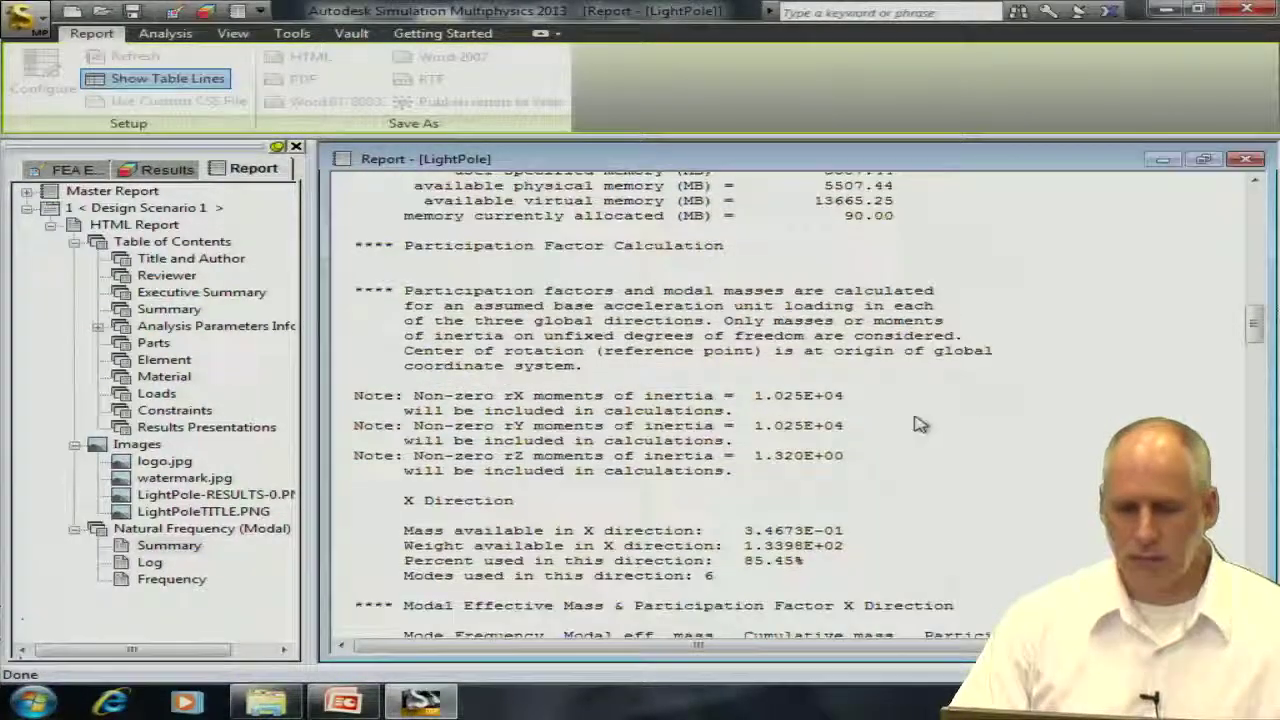
scroll(917, 440, down, 5)
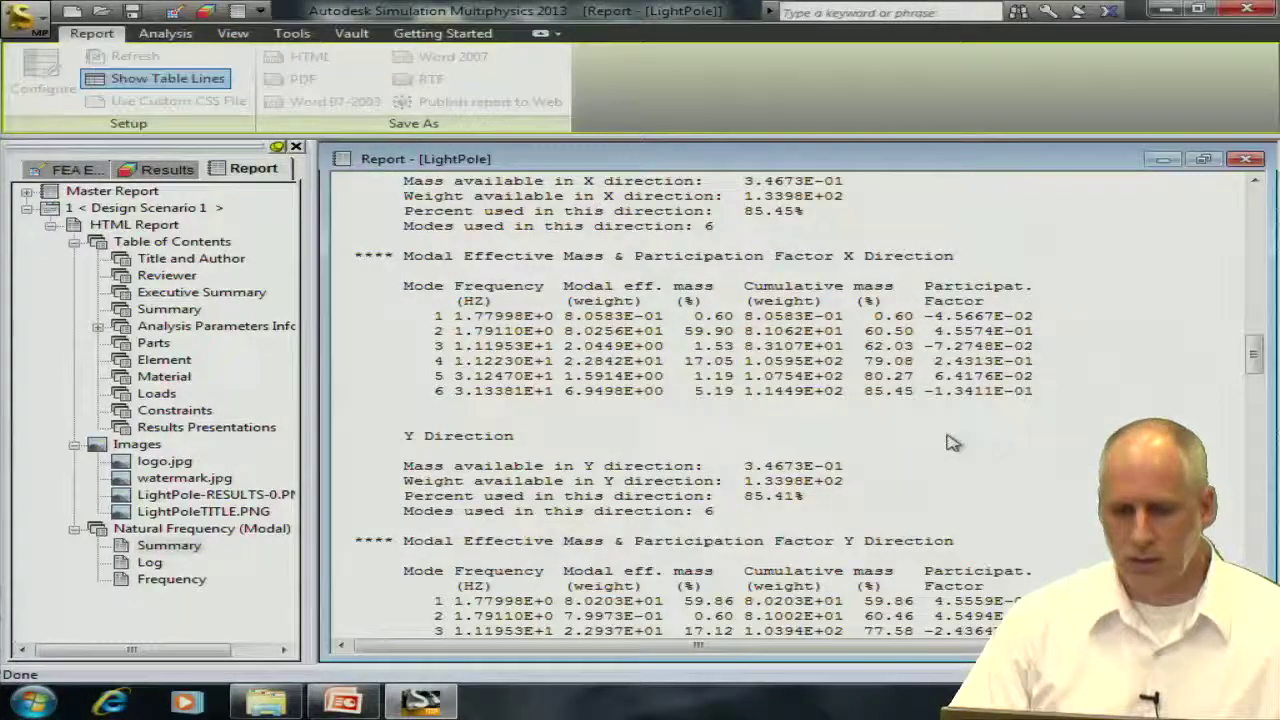
scroll(944, 434, down, 2)
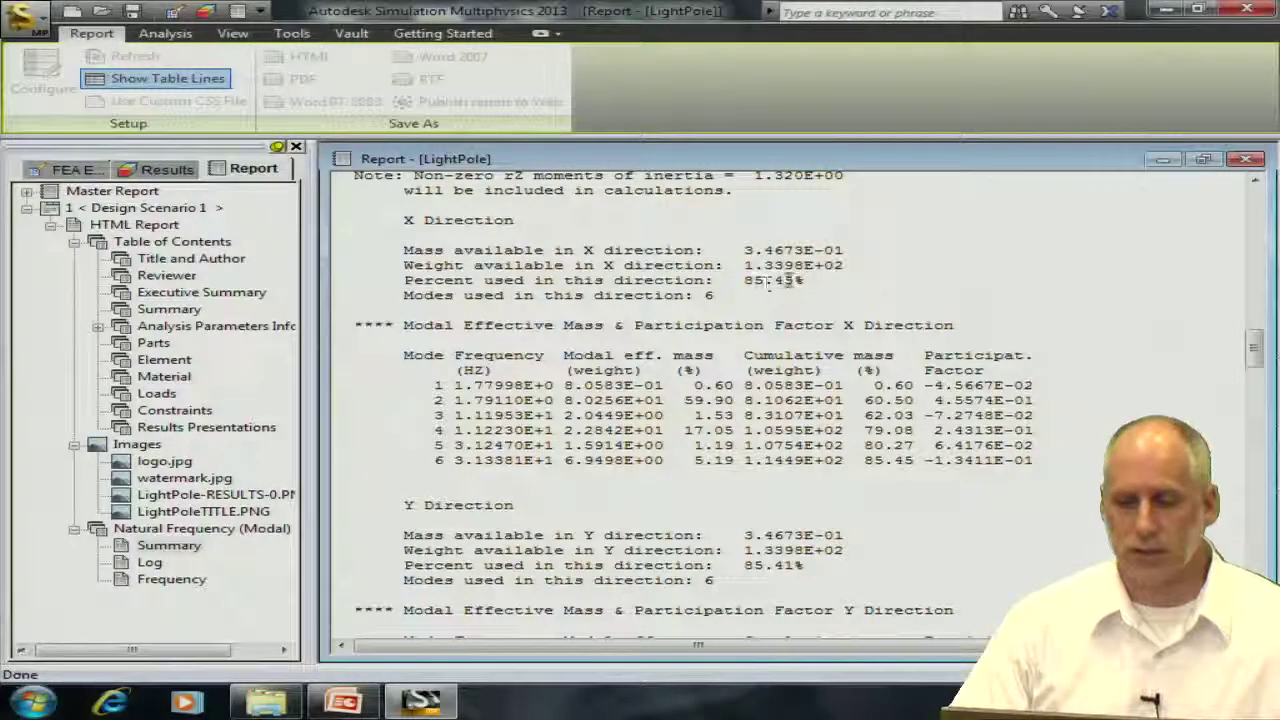
drag(805, 282, 767, 282)
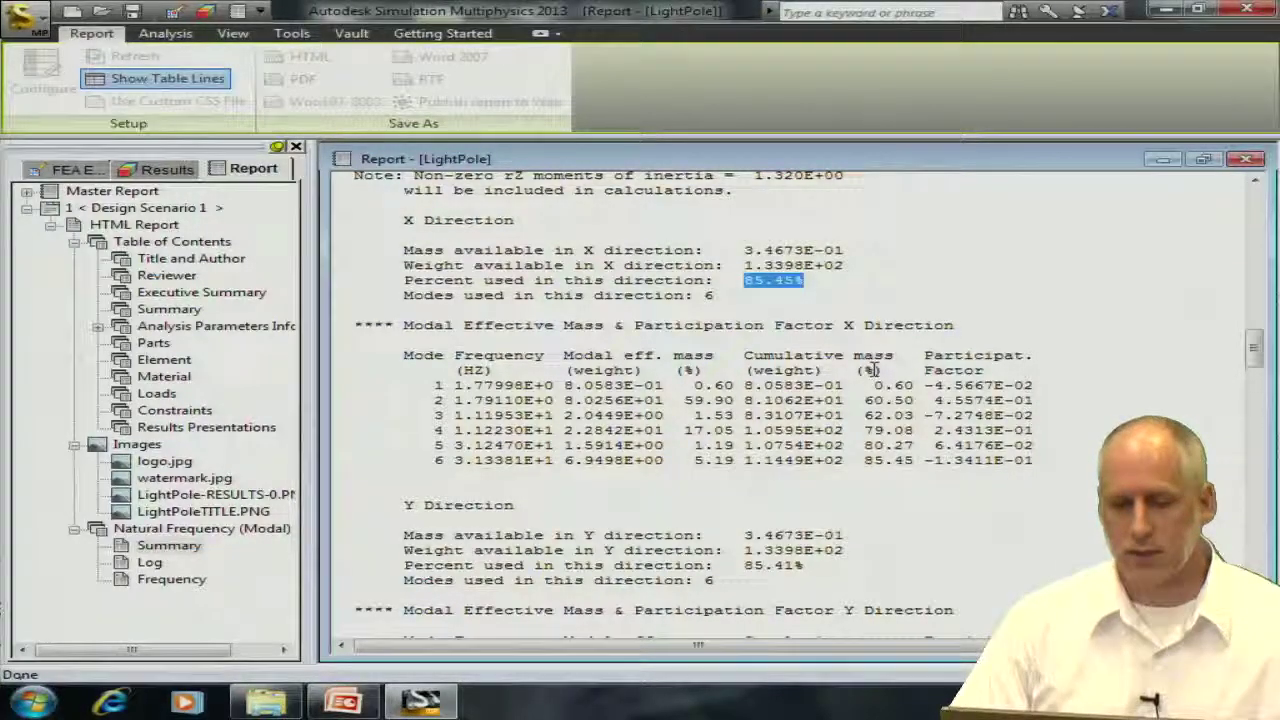
scroll(872, 370, down, 2)
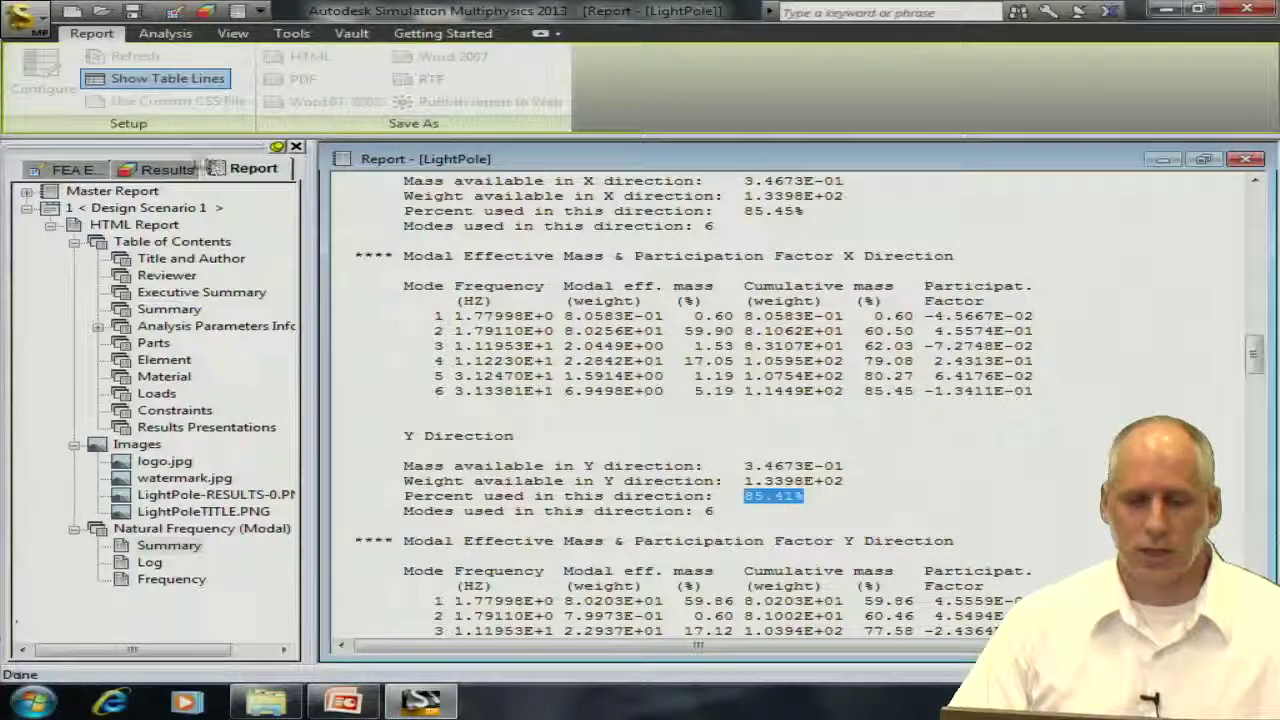
click(167, 168)
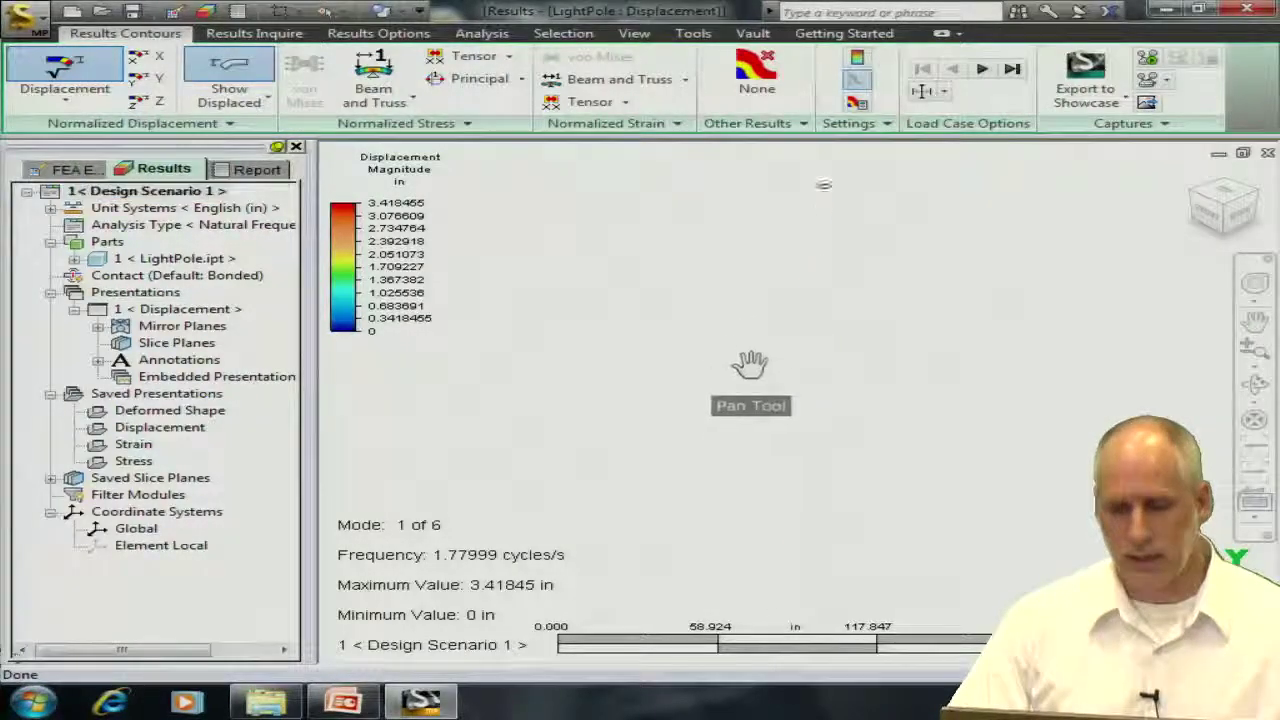
Inquire pole-top node 1854 (3.418287353 in displacement) and copy its node number
mouse_move(797, 306)
mouse_down()
mouse_move(763, 294)
mouse_move(787, 313)
mouse_up()
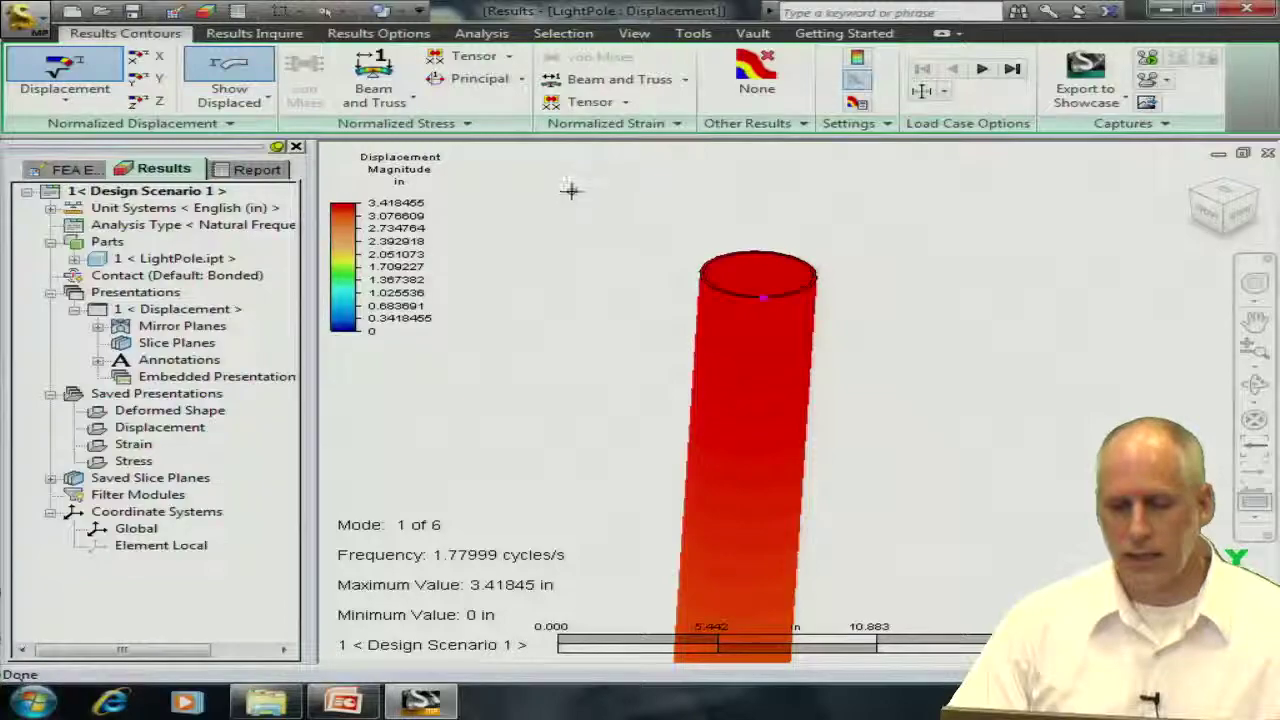
right_click(571, 191)
click(660, 330)
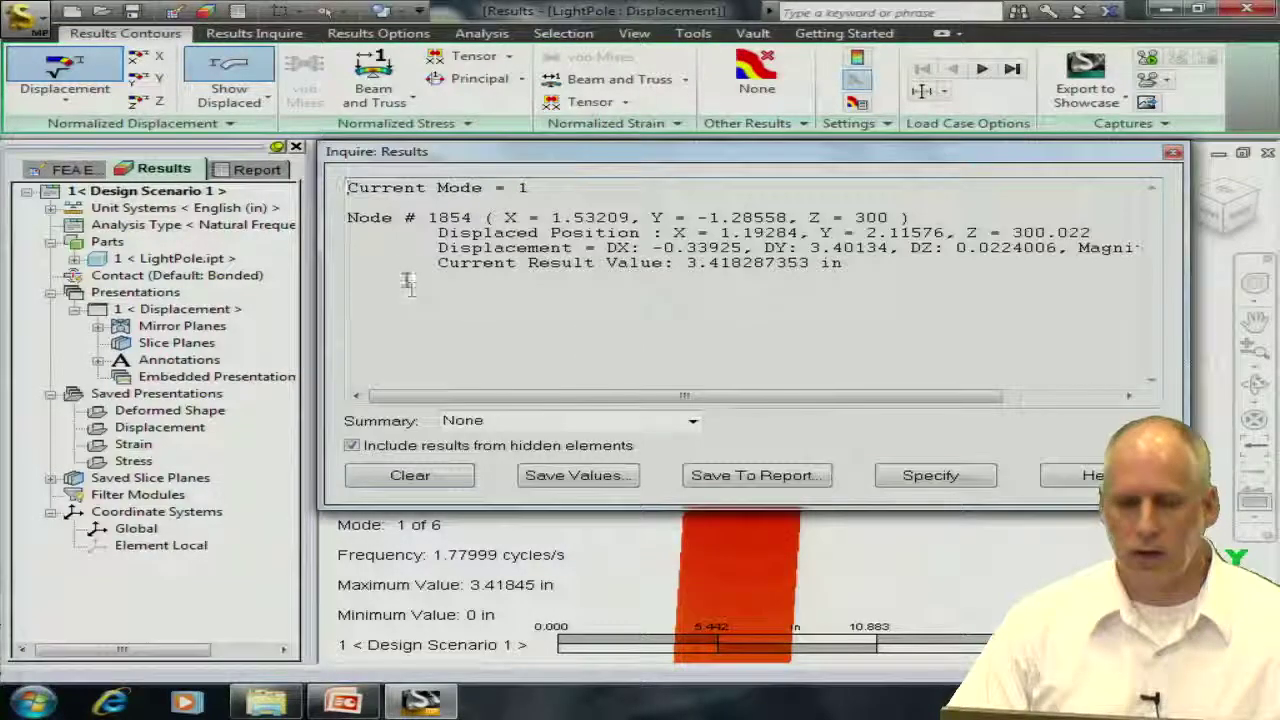
drag(473, 217, 430, 217)
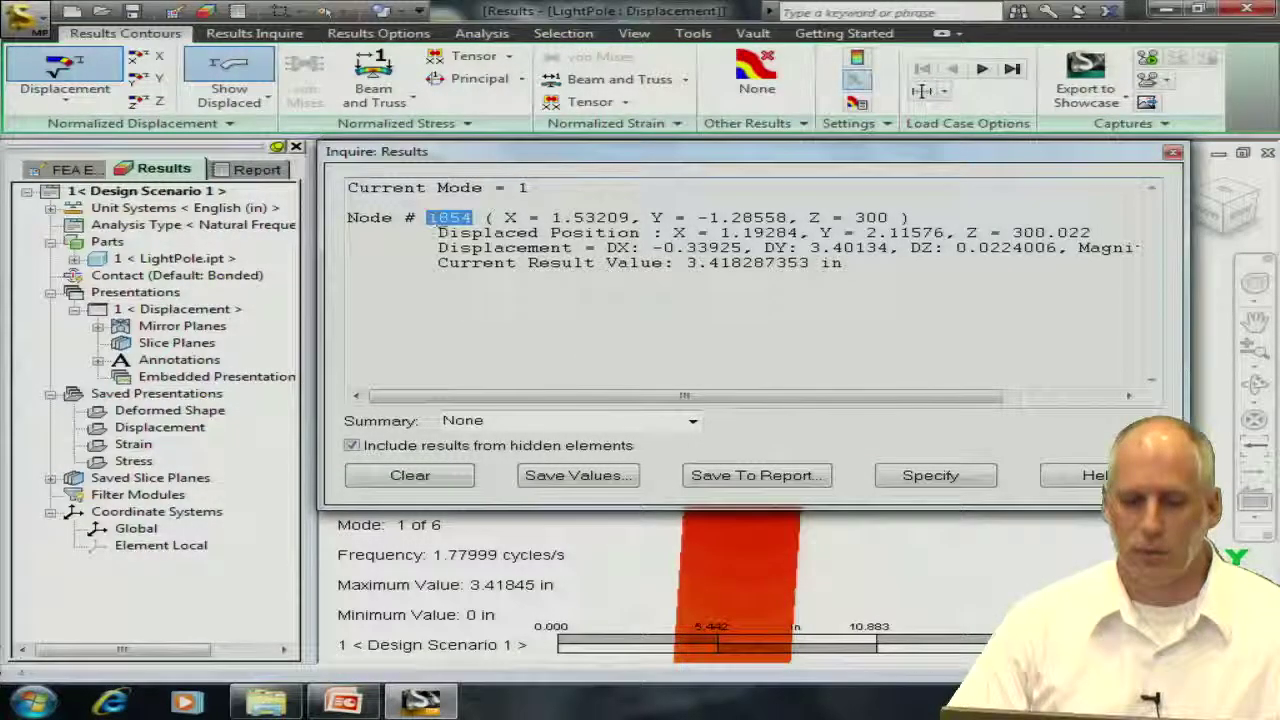
right_click(447, 218)
click(507, 280)
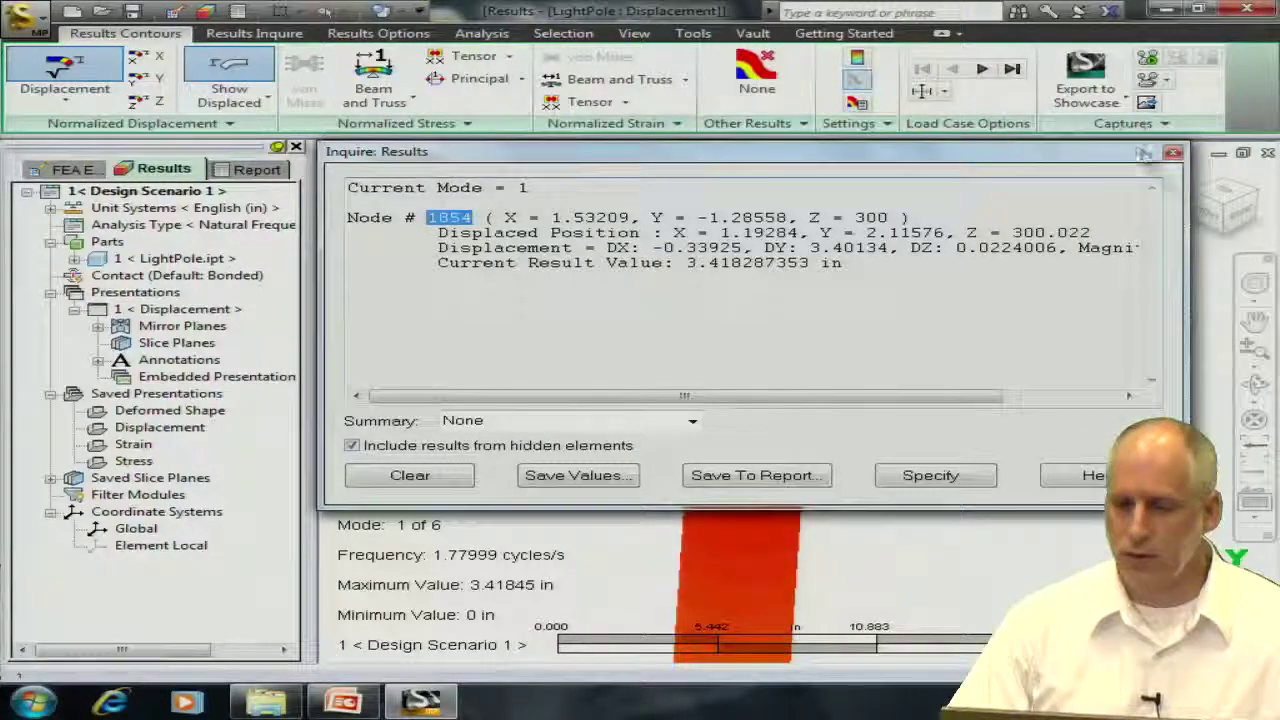
click(1173, 152)
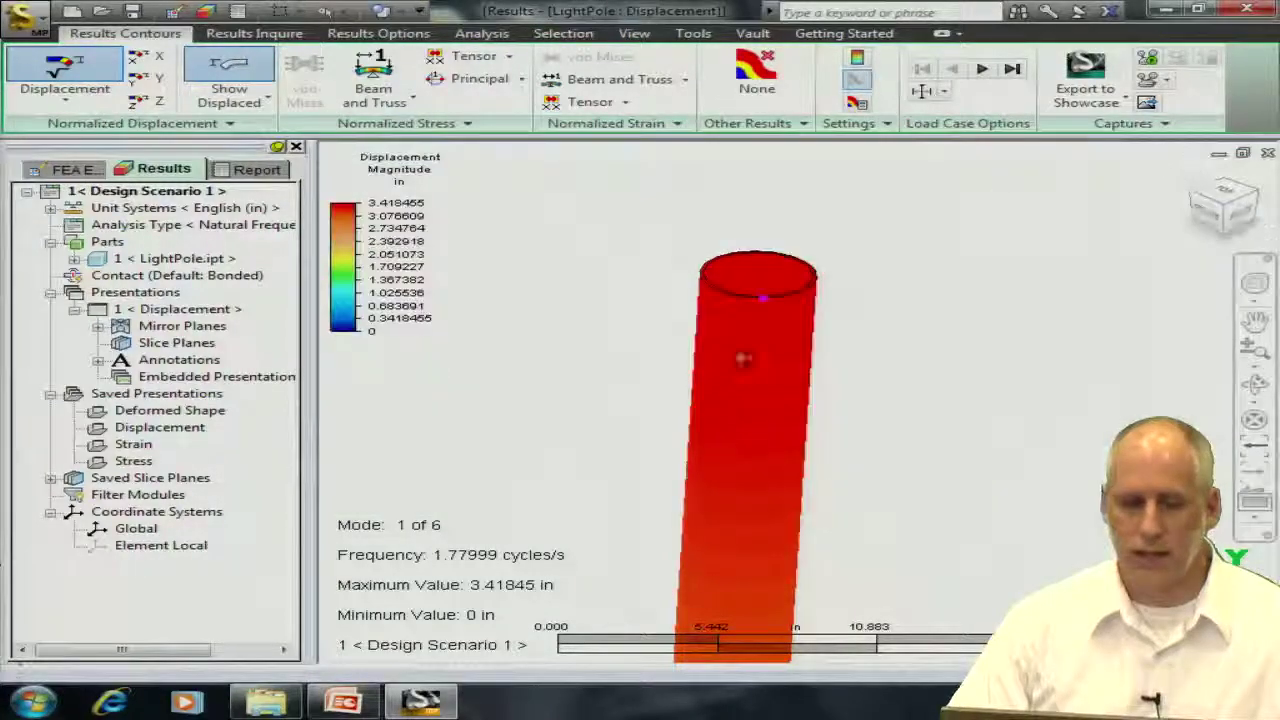
Switch the analysis type to Linear > Frequency Response in a copied Design Scenario 2
click(75, 169)
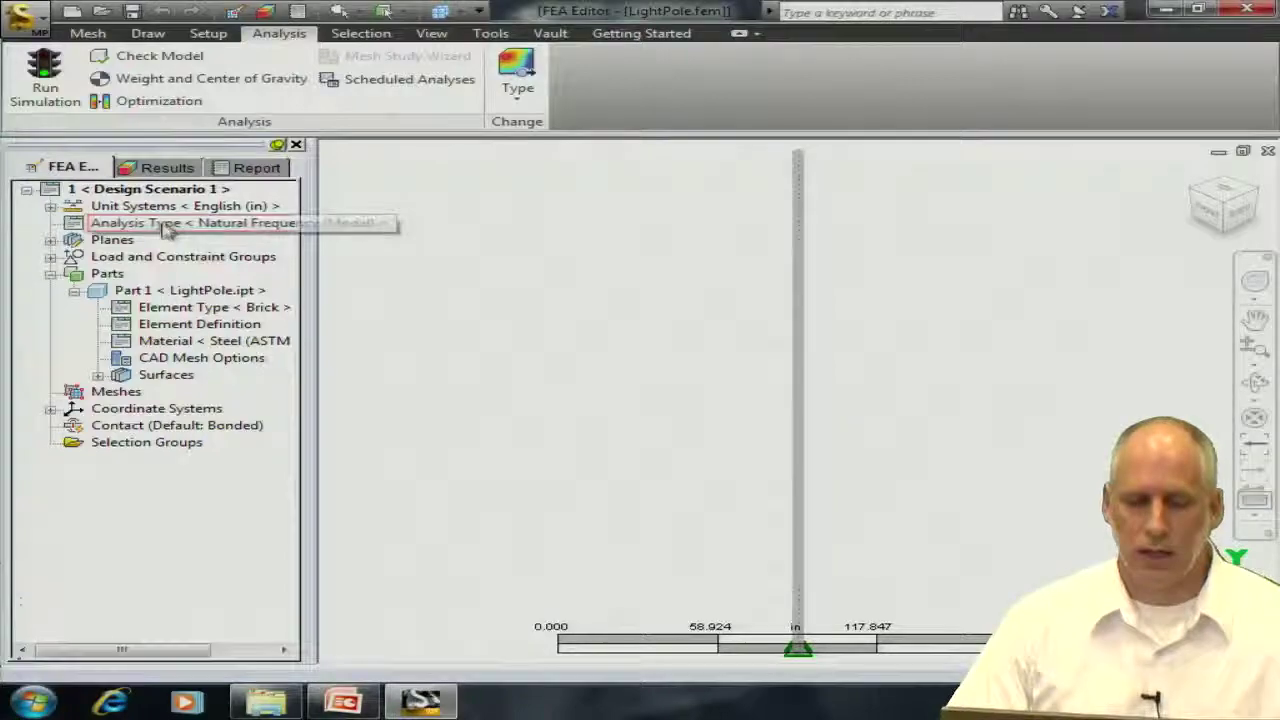
right_click(167, 226)
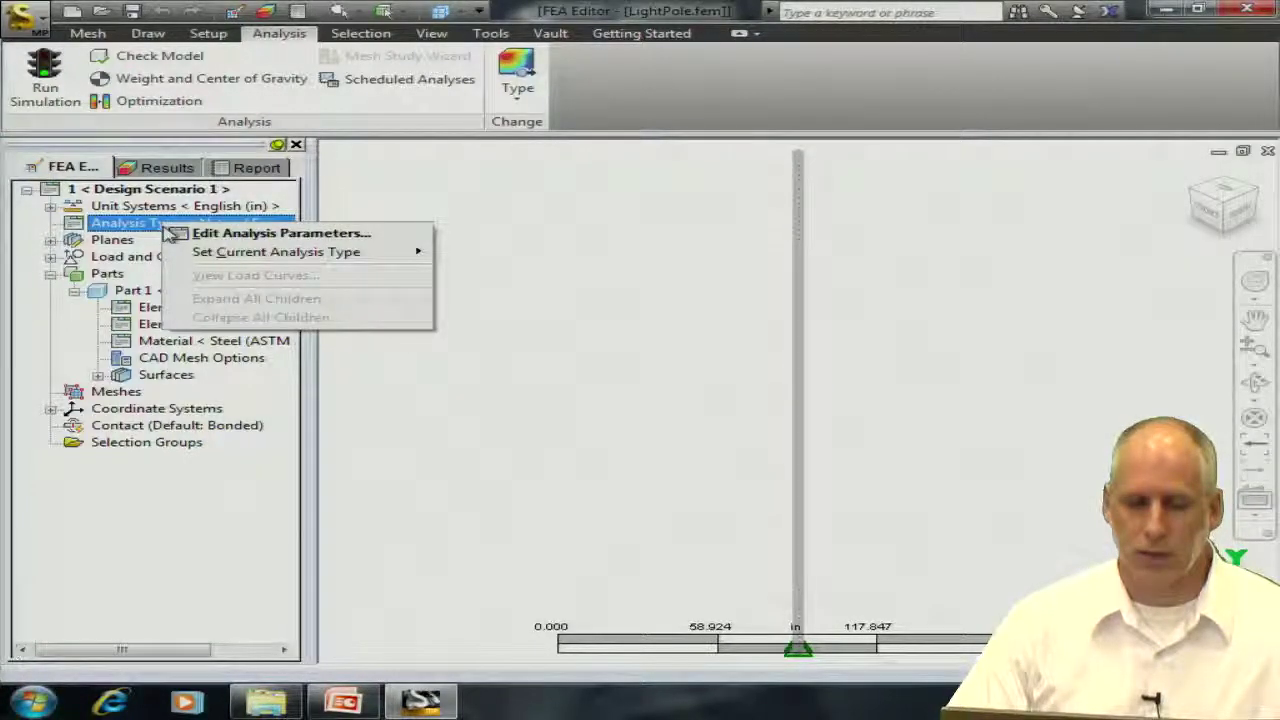
mouse_move(234, 257)
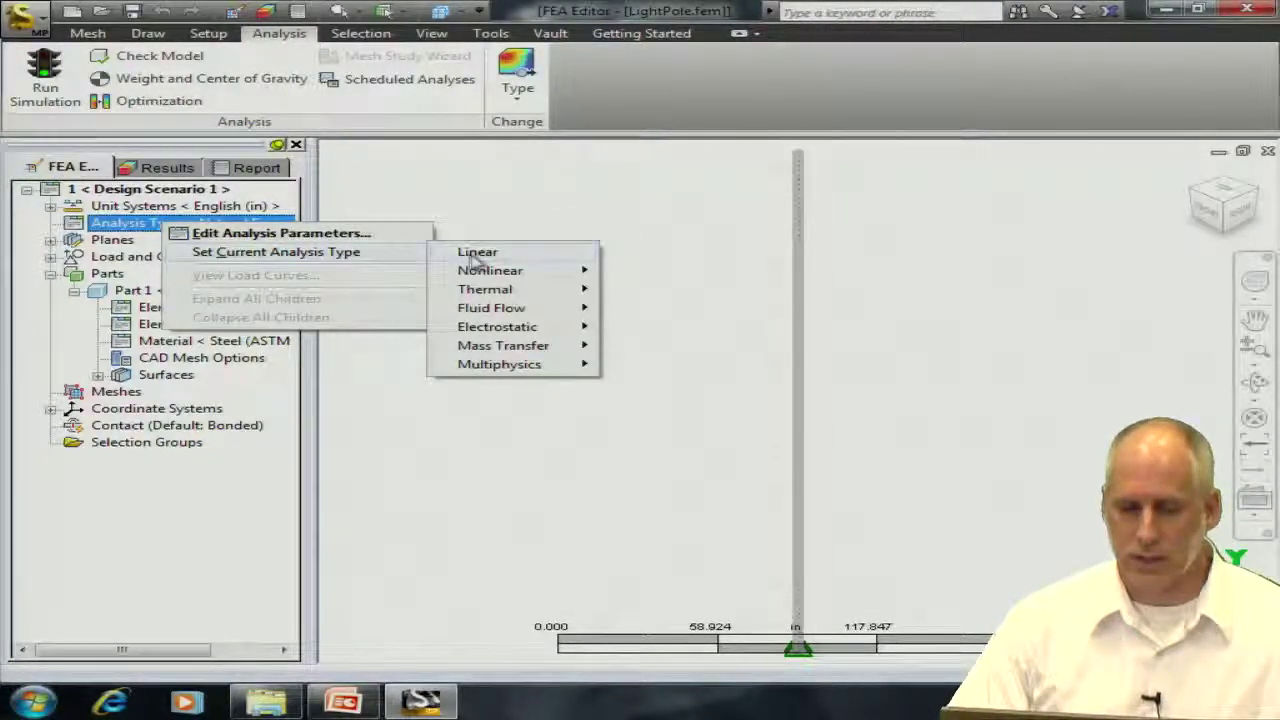
mouse_move(474, 258)
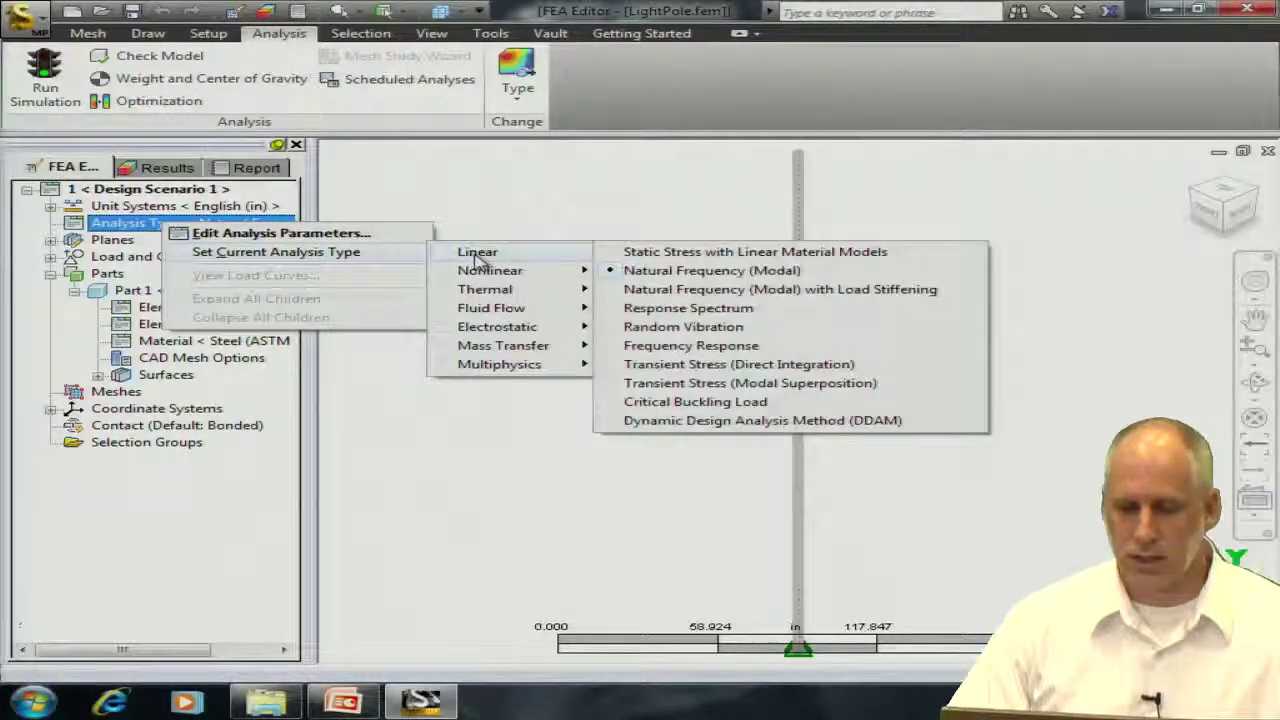
click(693, 347)
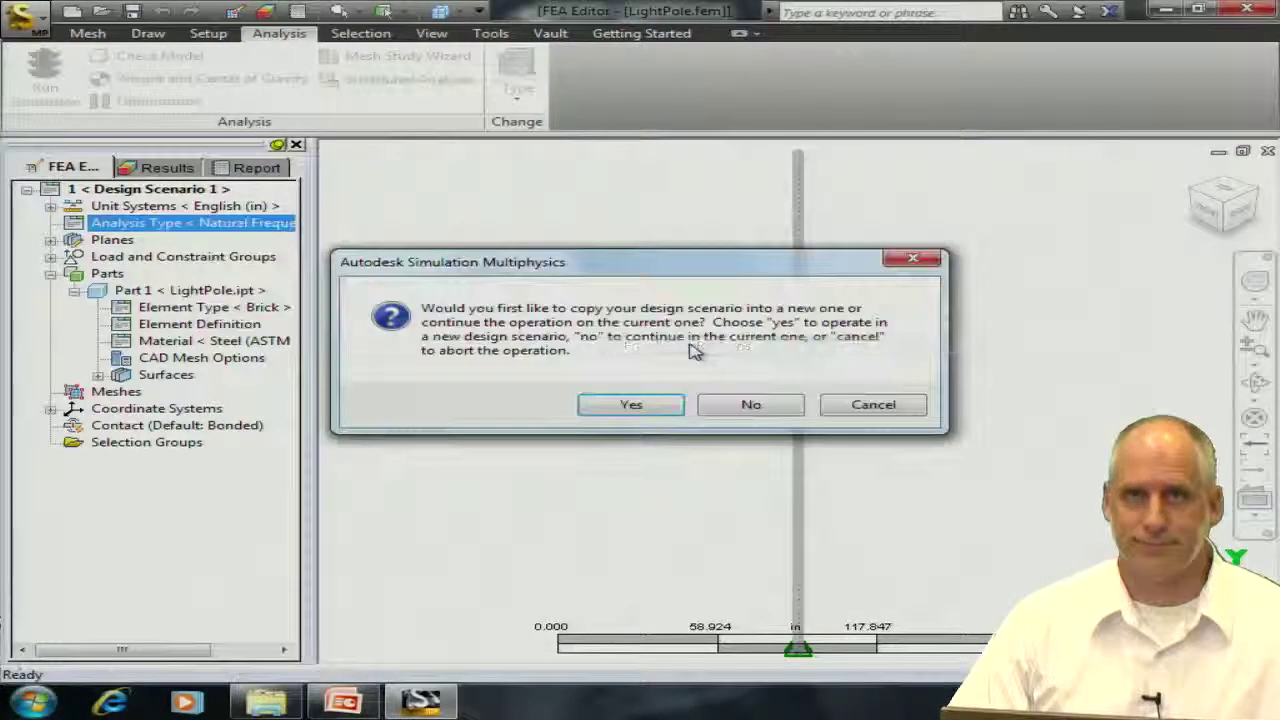
click(640, 405)
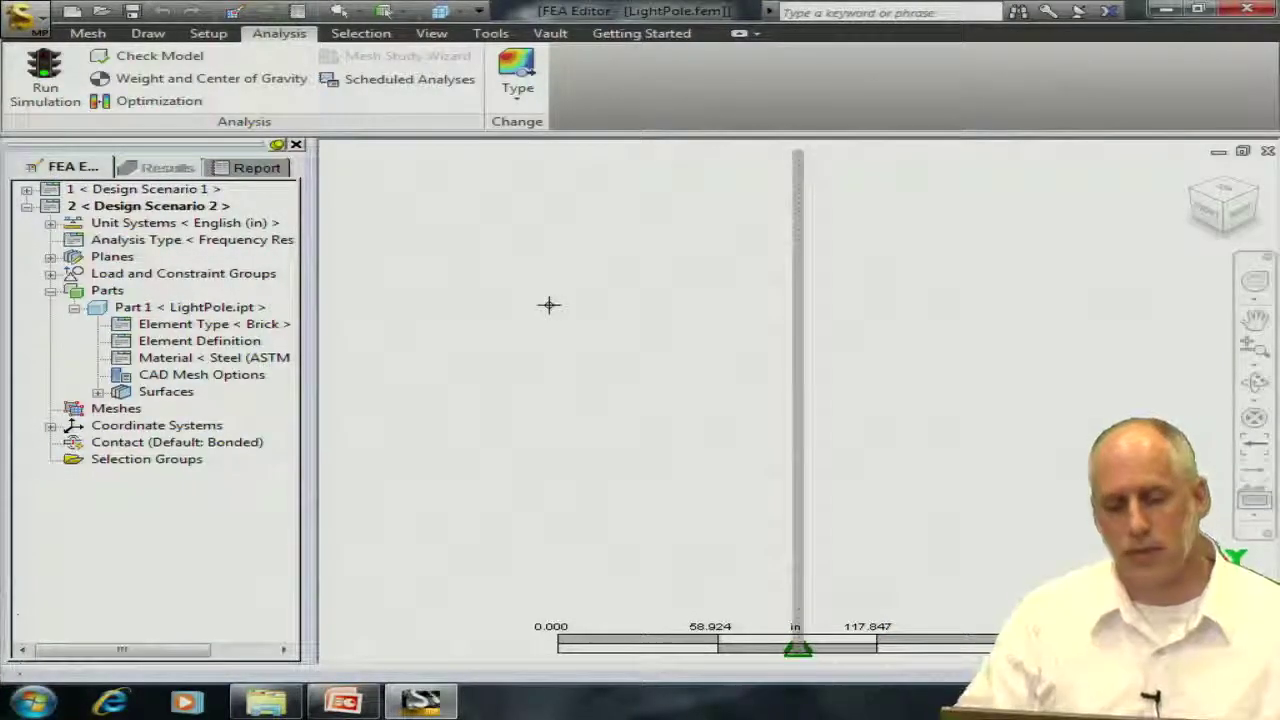
In the Frequency Response setup's Exciting Frequencies table, enter 11.8 Hz for Freq Index 1
right_click(173, 241)
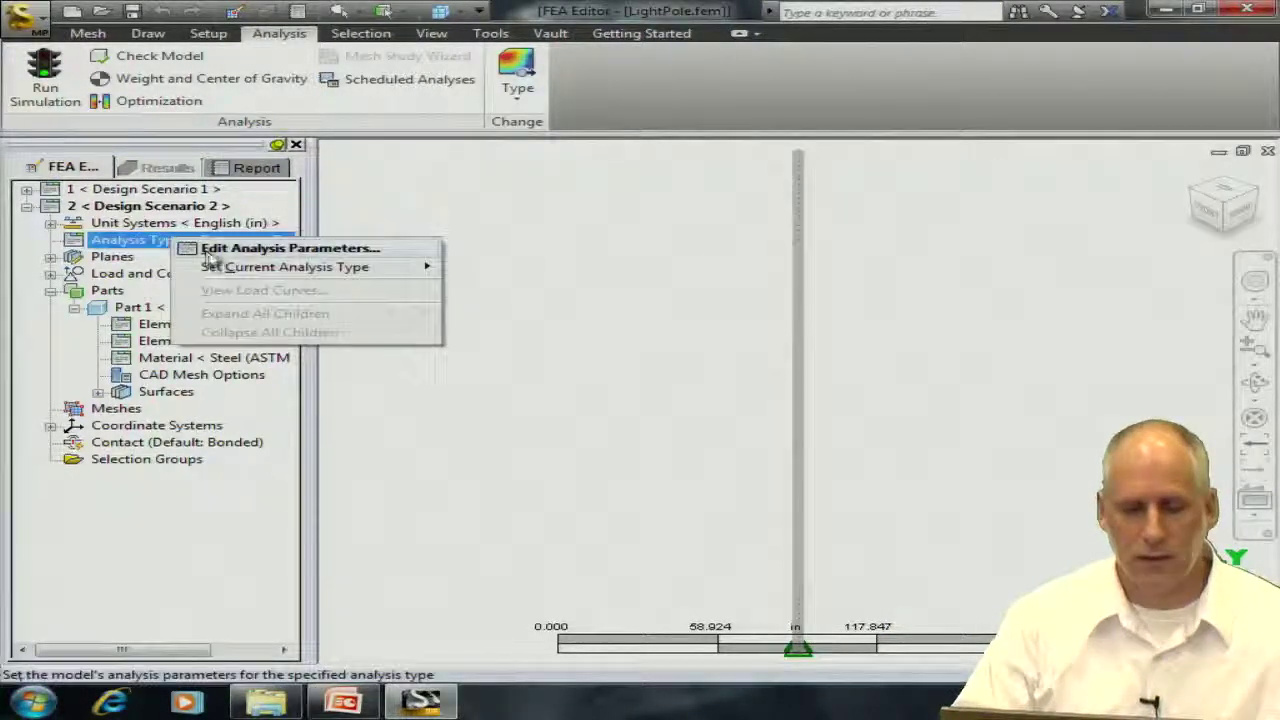
click(217, 252)
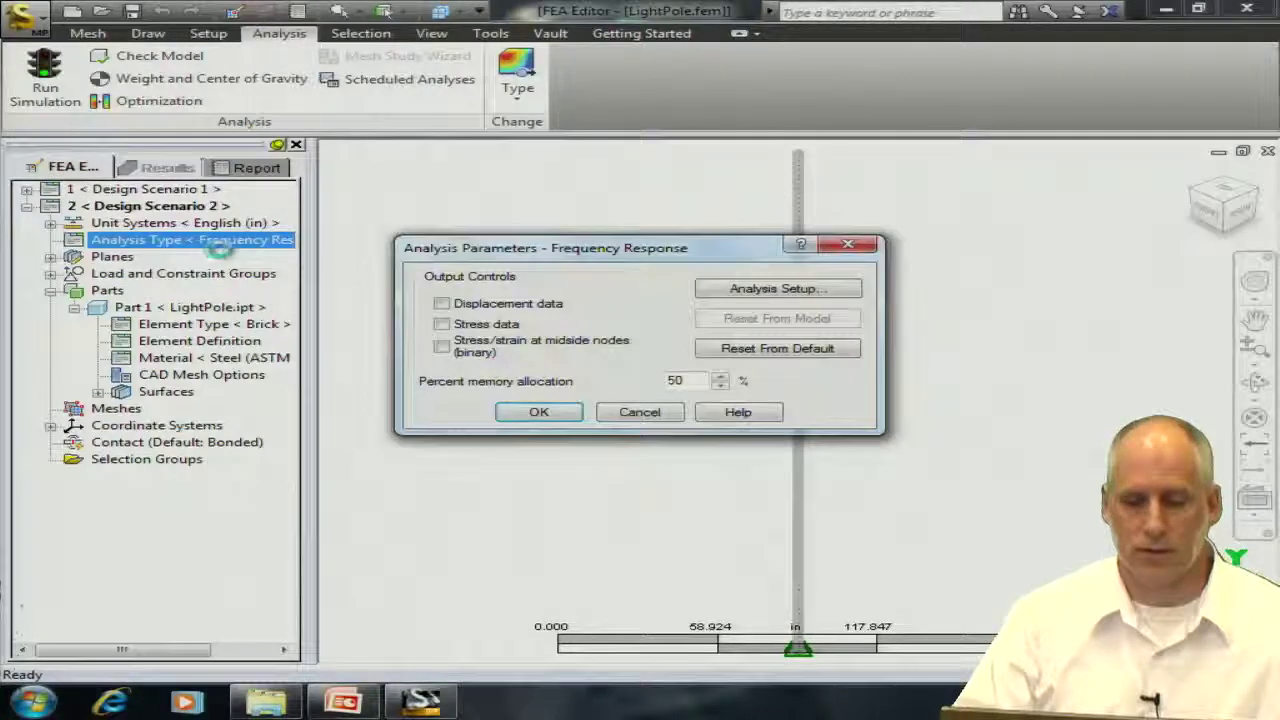
click(770, 289)
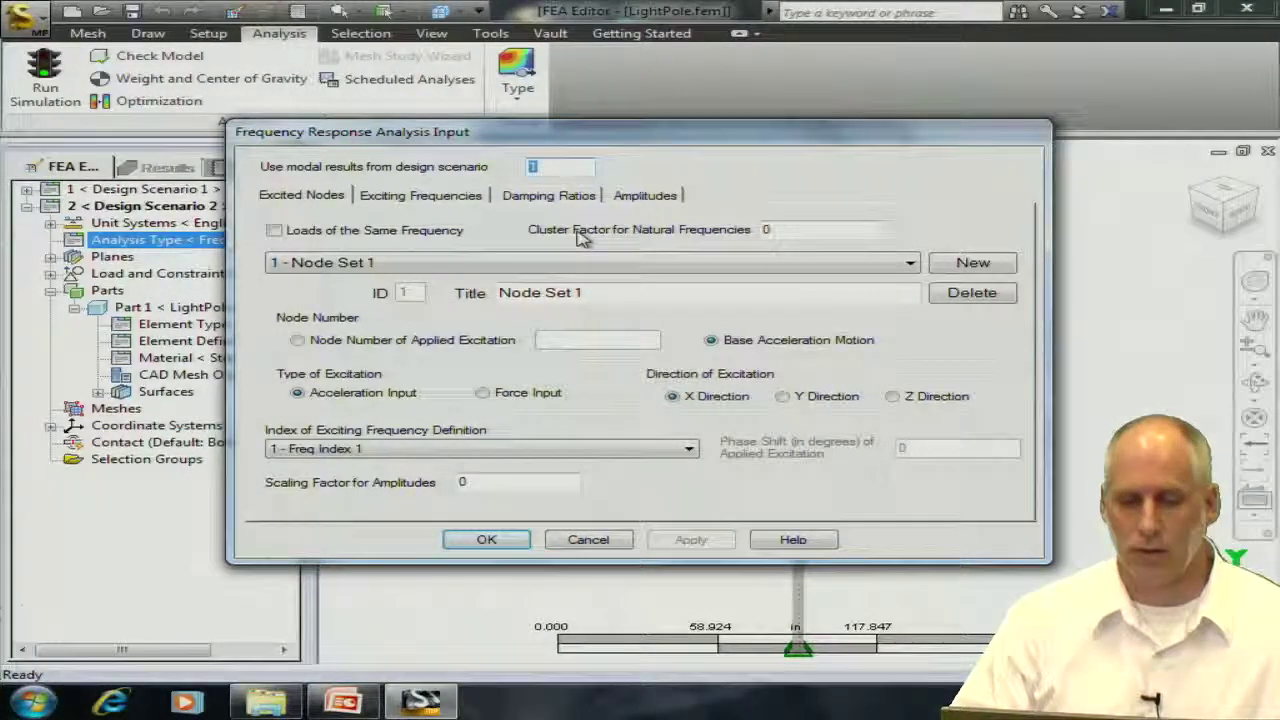
click(418, 195)
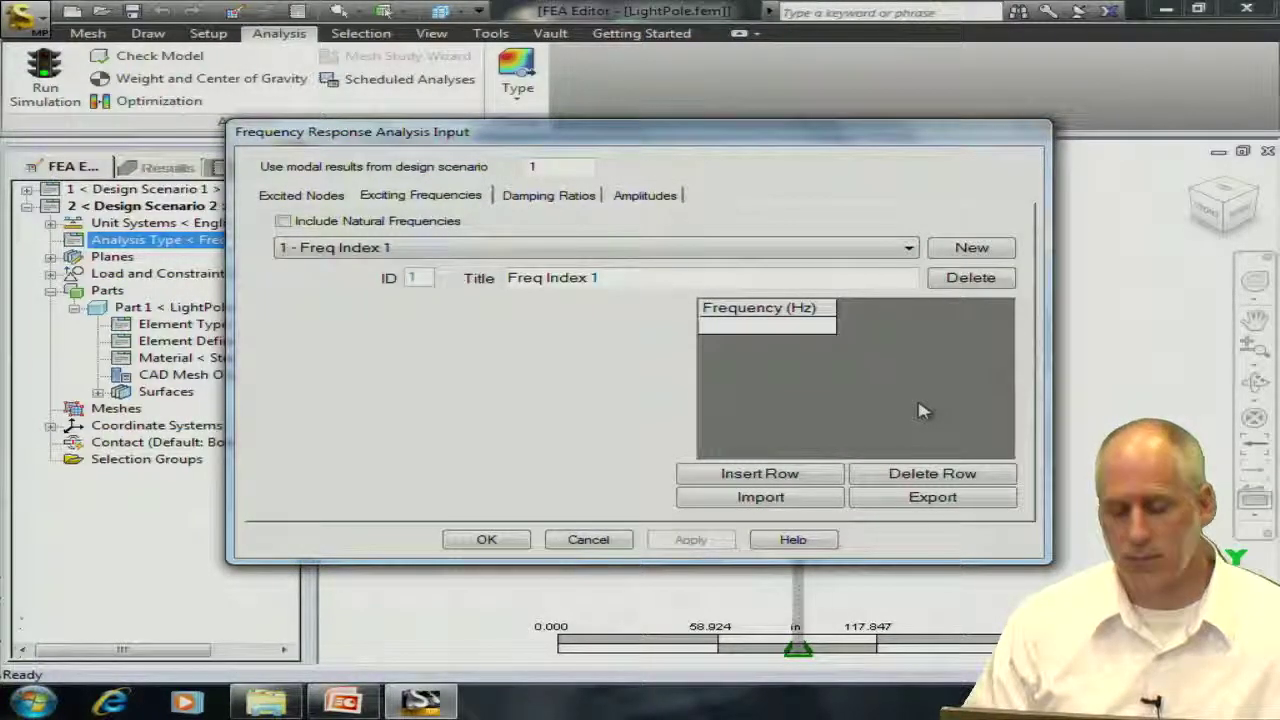
text(11.8)
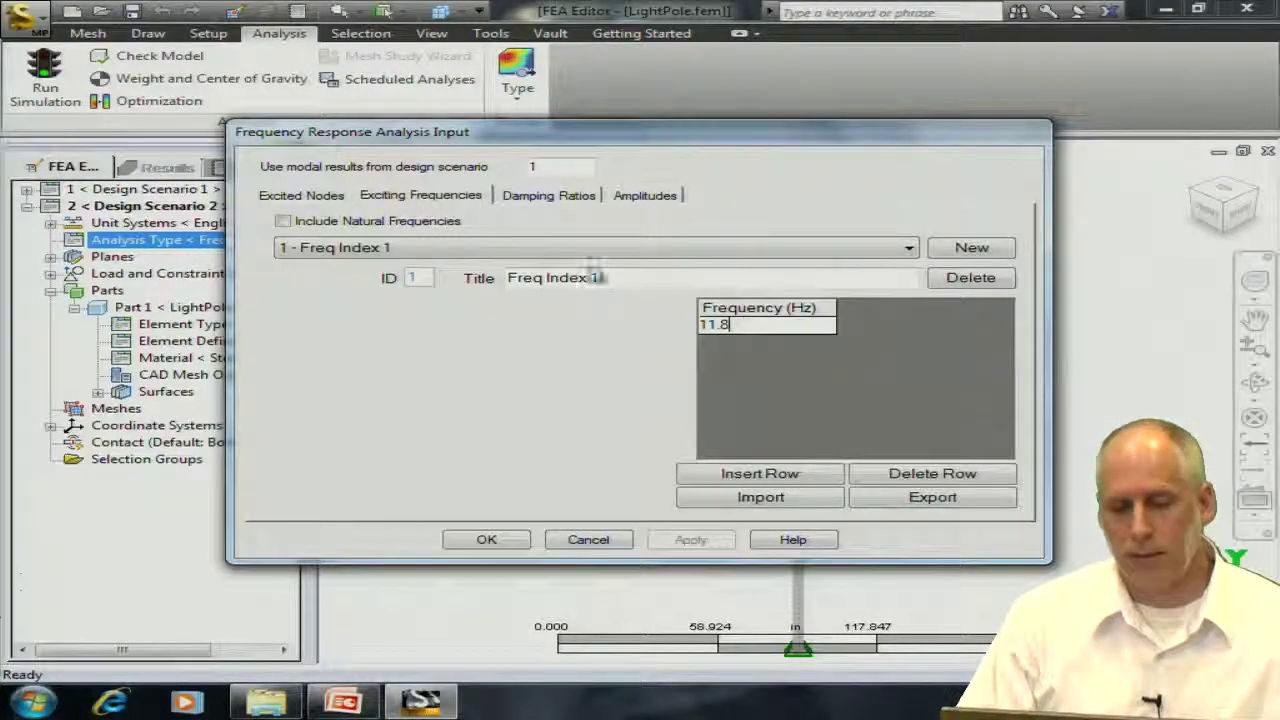
Add a damping ratio of 0.005 at 11.8 Hz
click(548, 196)
click(743, 309)
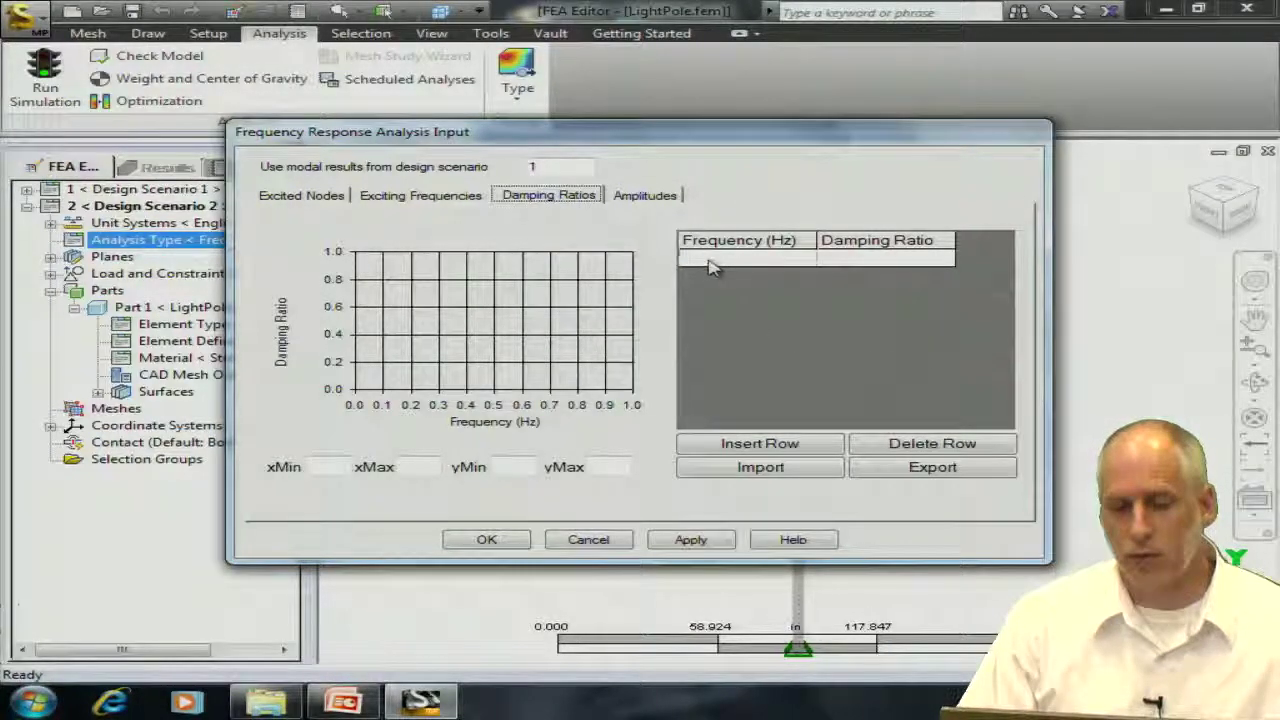
text(11.8)
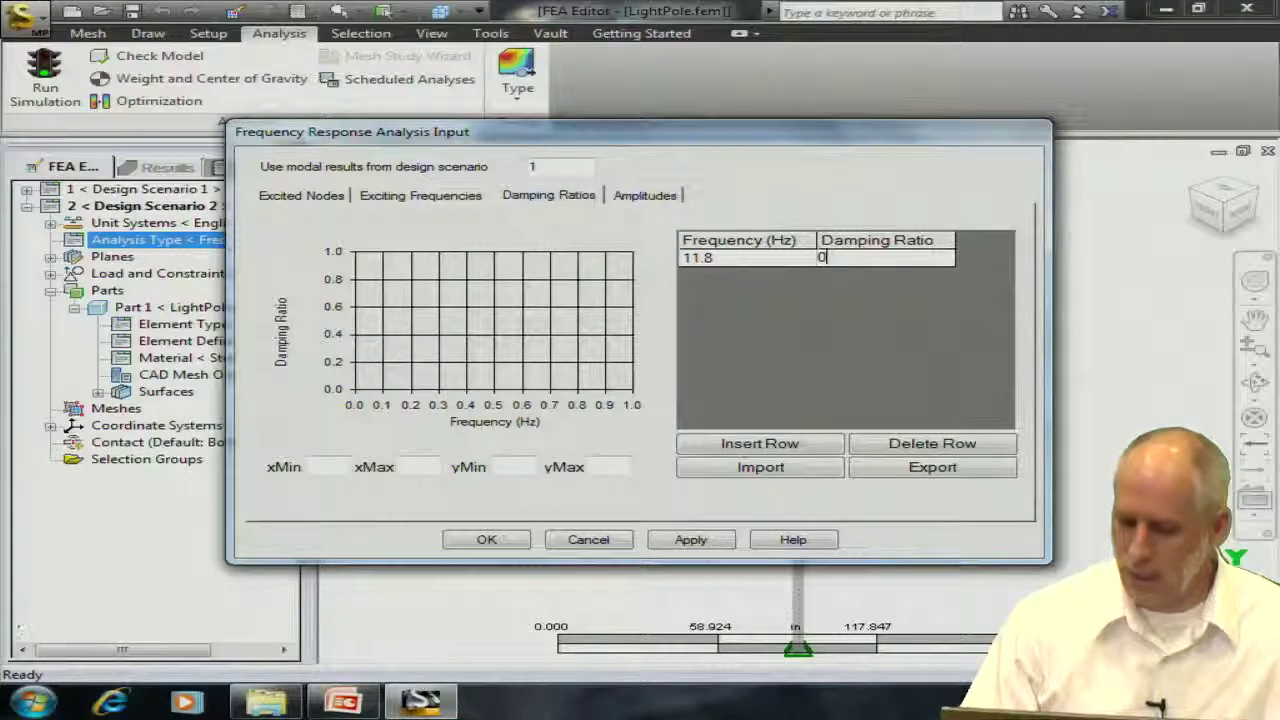
text(.005)
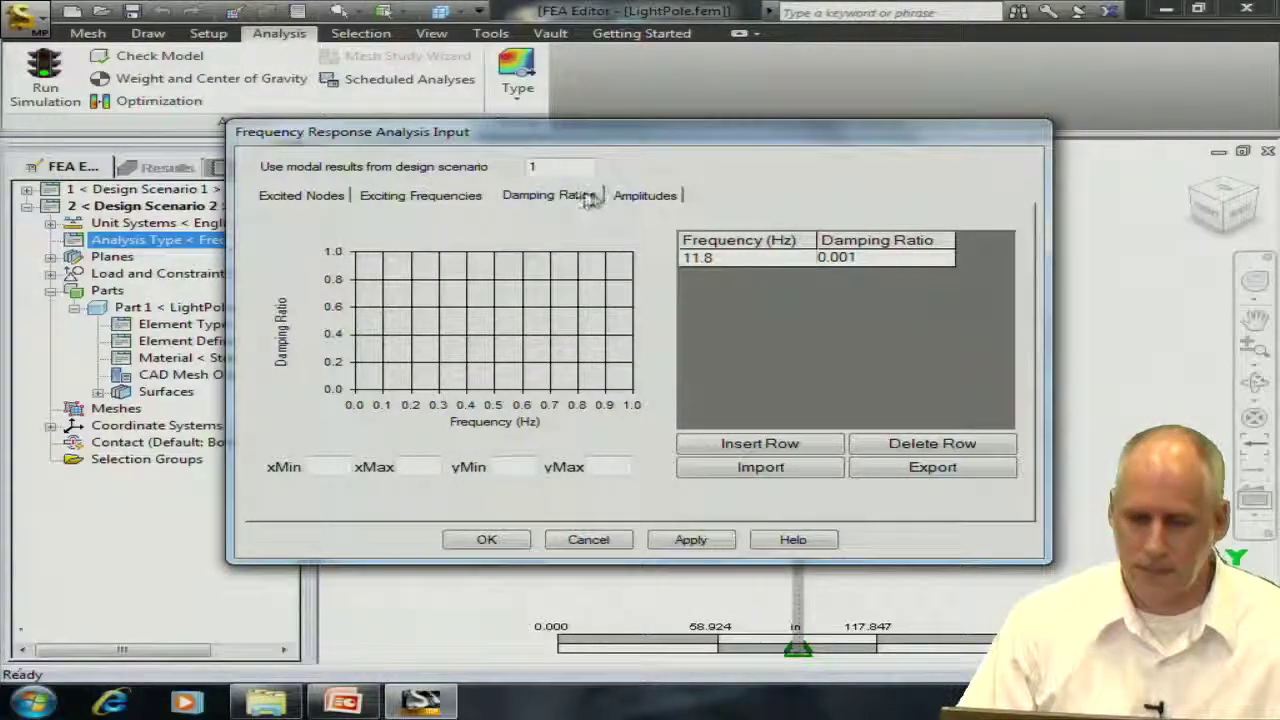
Enter an amplitude row of 11.8 Hz with a force of 8 lbf
click(620, 197)
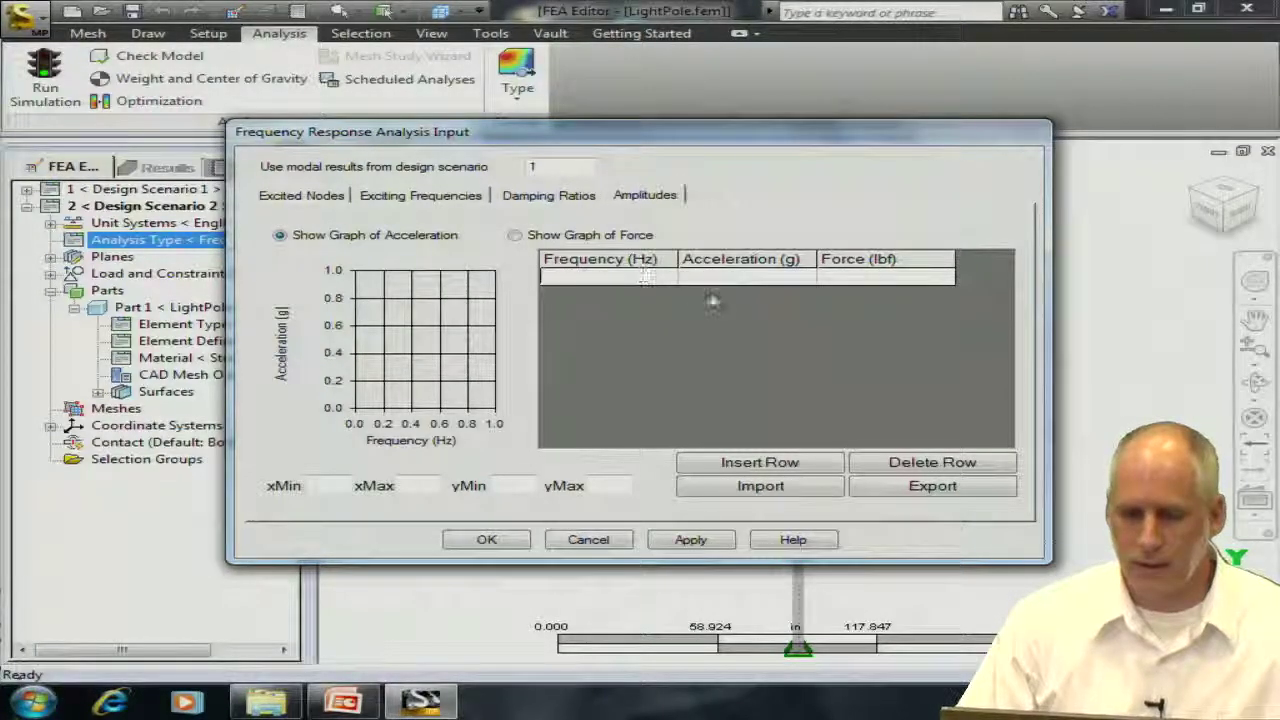
click(548, 278)
text(11.)
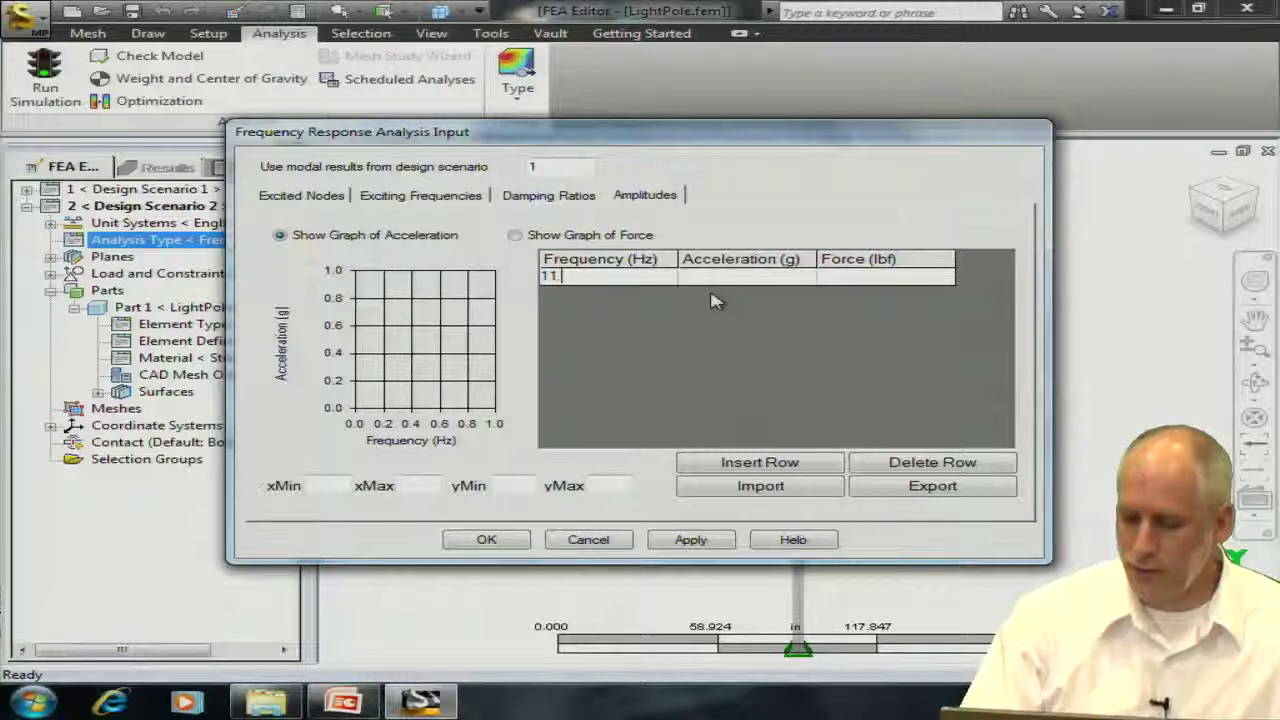
text(8)
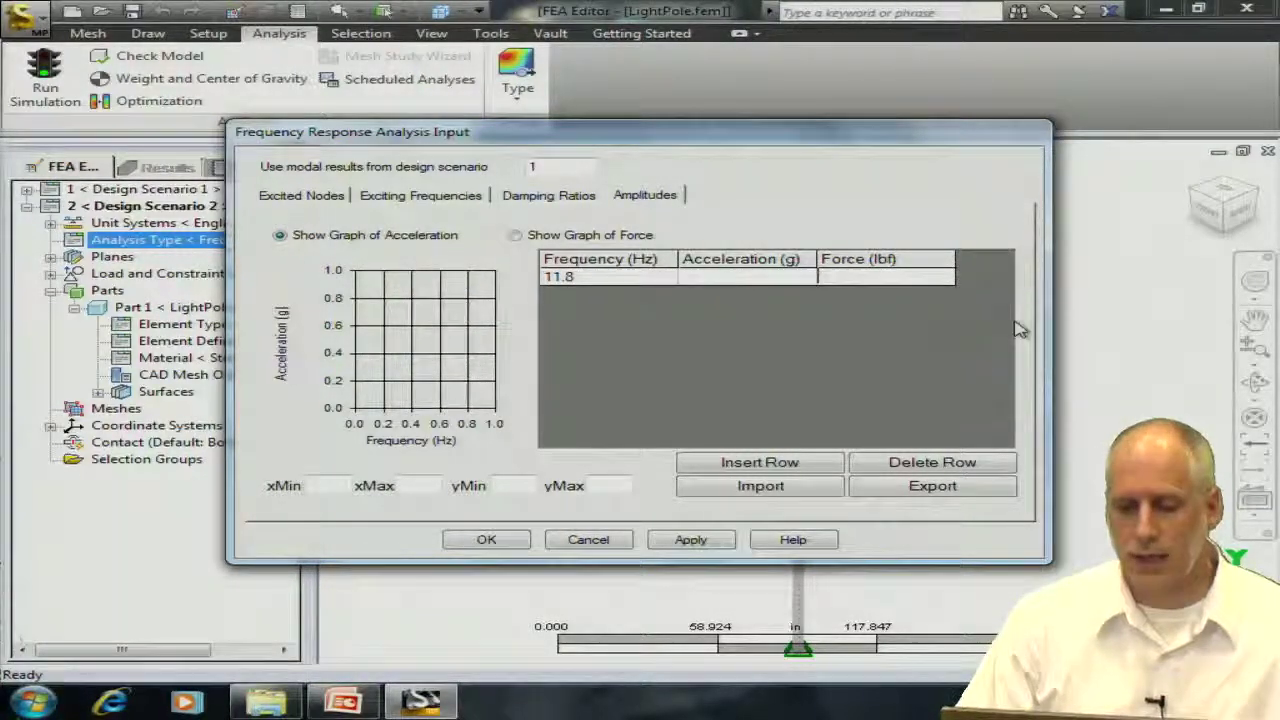
text(8)
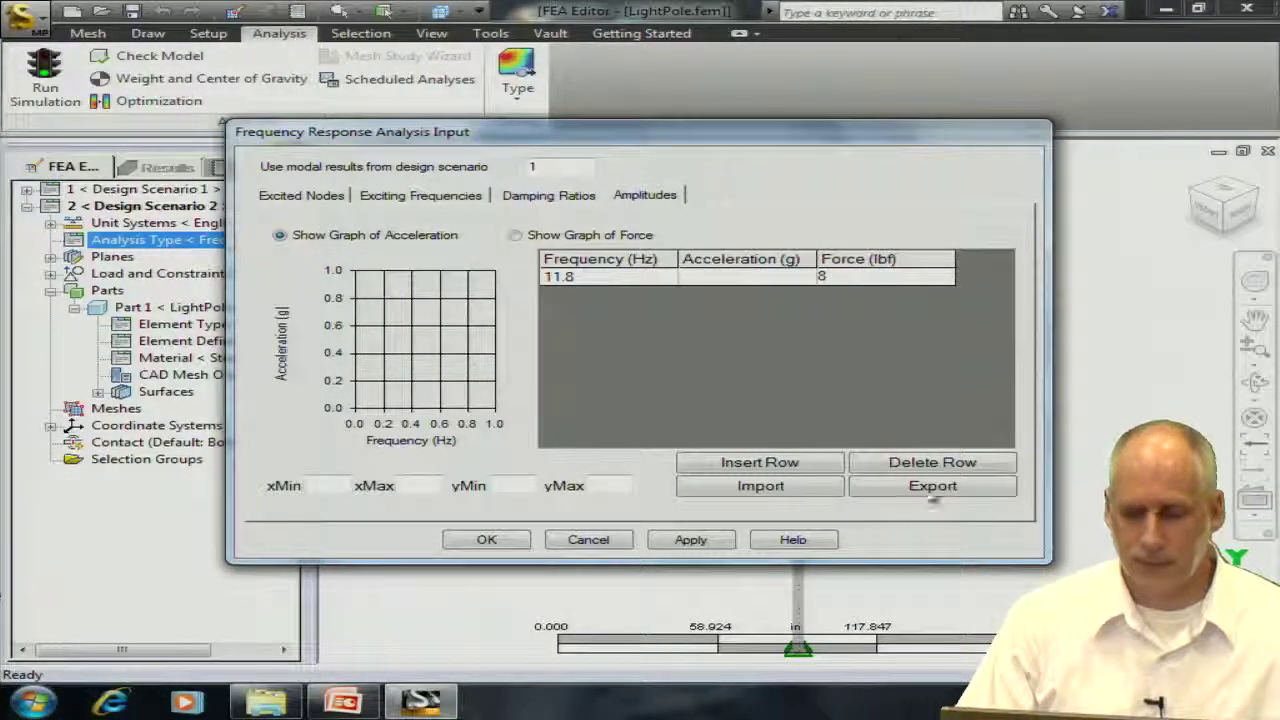
Apply the table values and excite node number 1854 instead of base motion
click(690, 539)
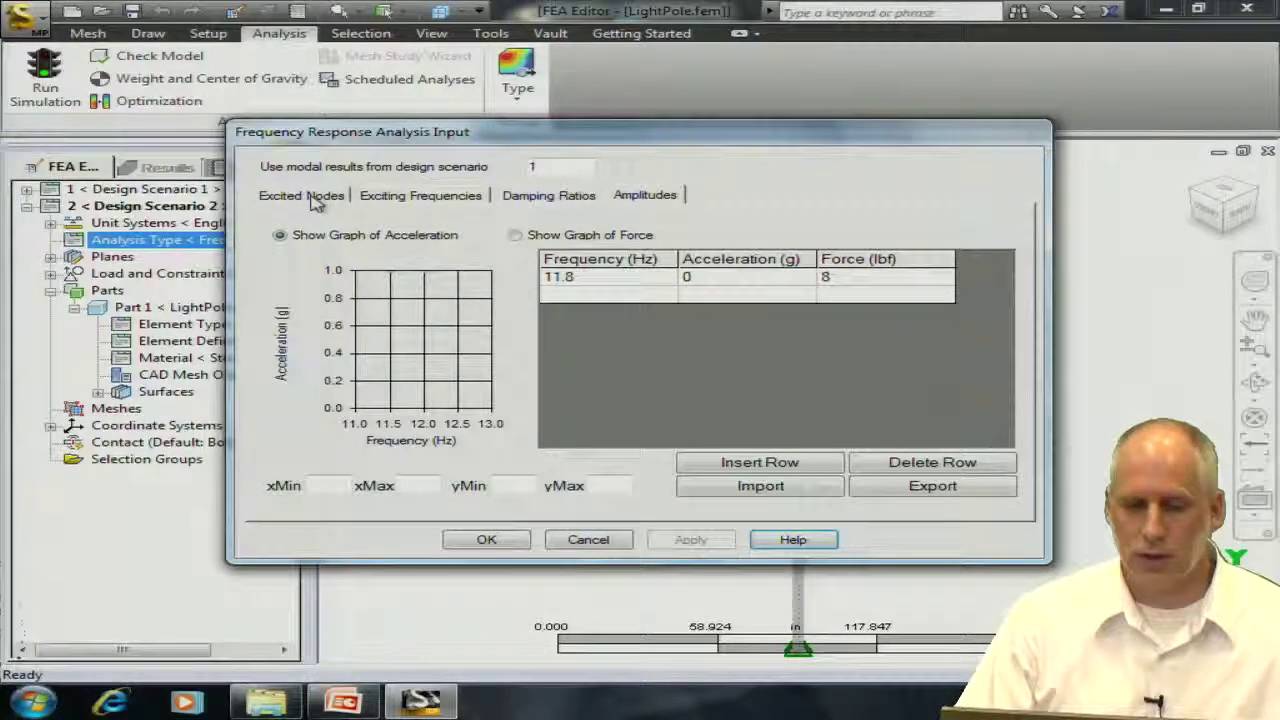
click(301, 195)
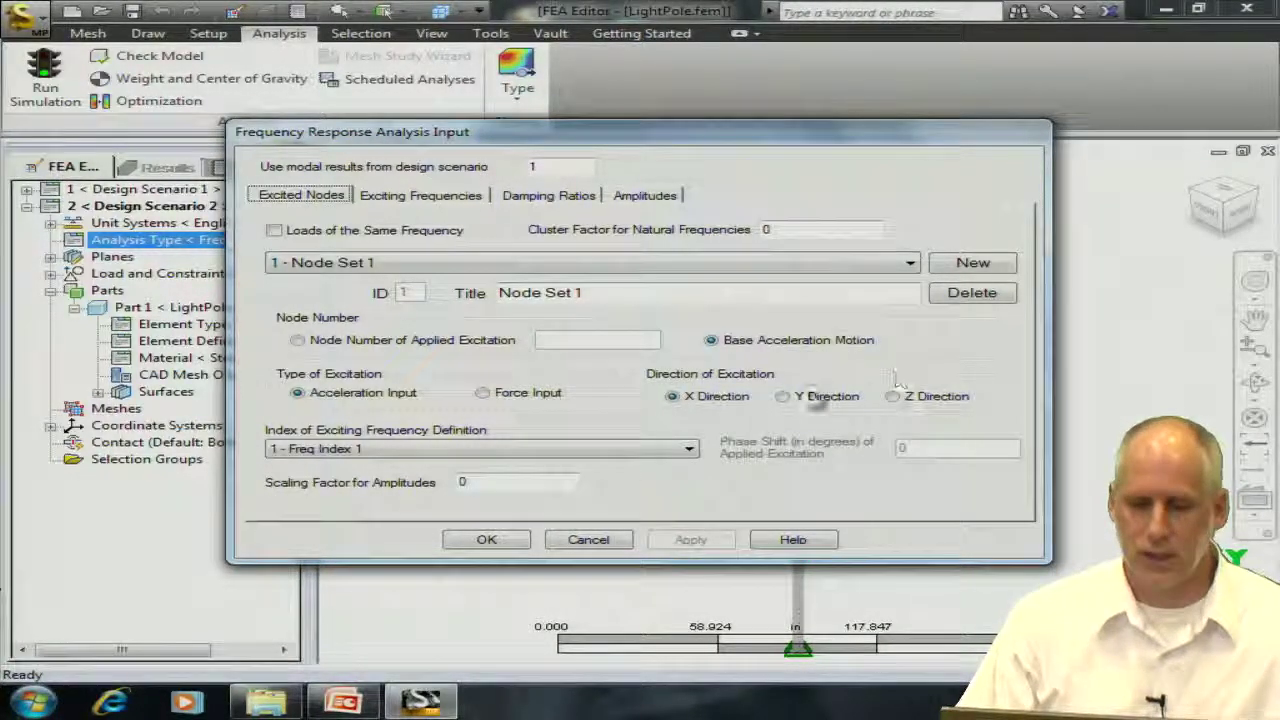
click(380, 340)
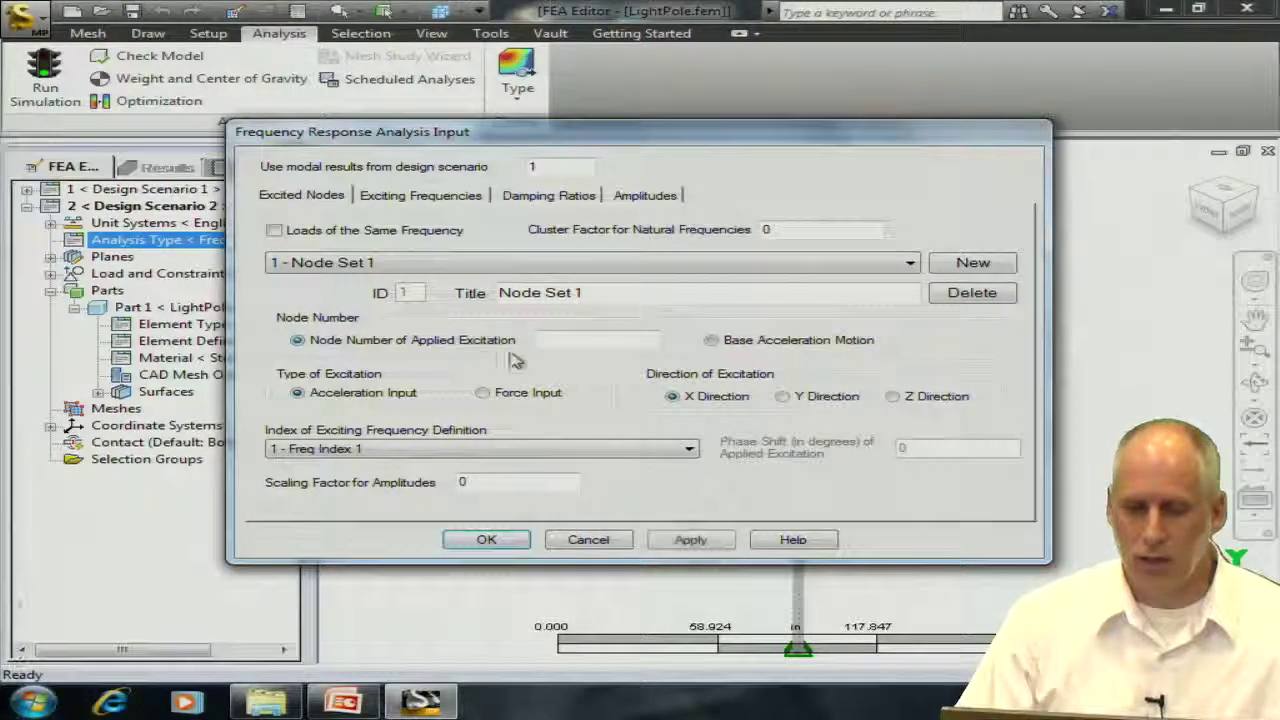
right_click(573, 340)
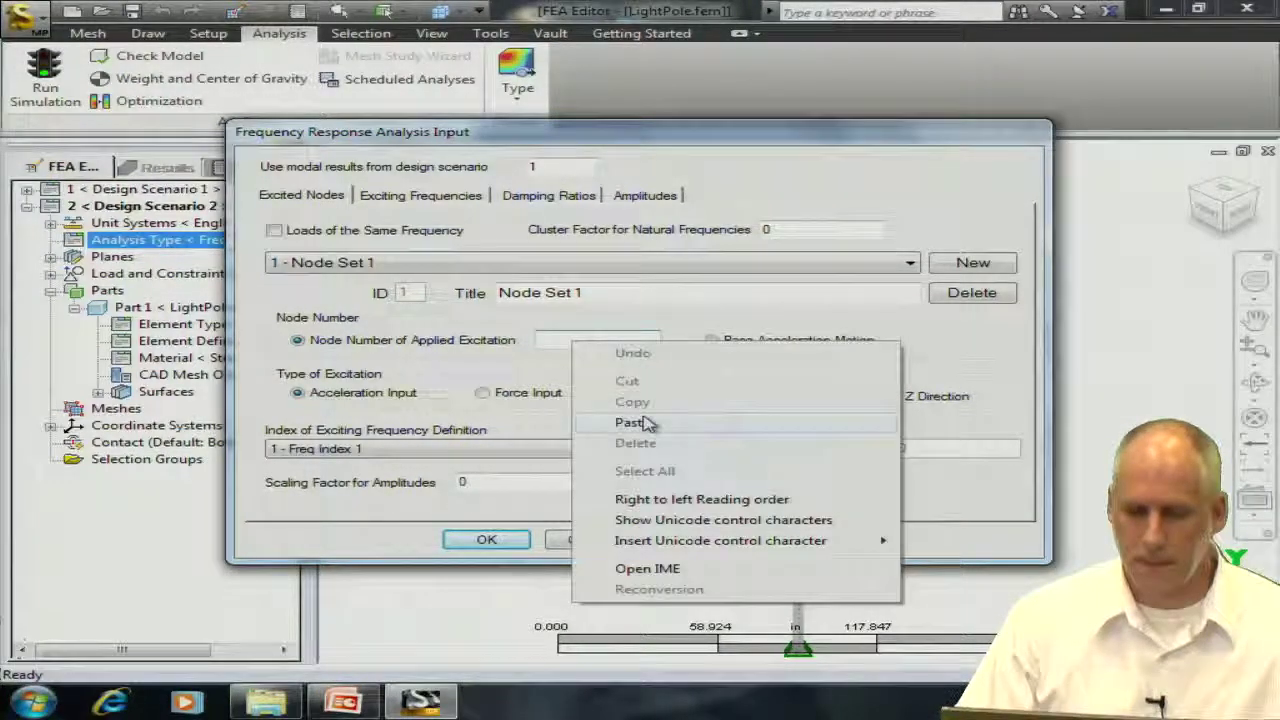
click(646, 423)
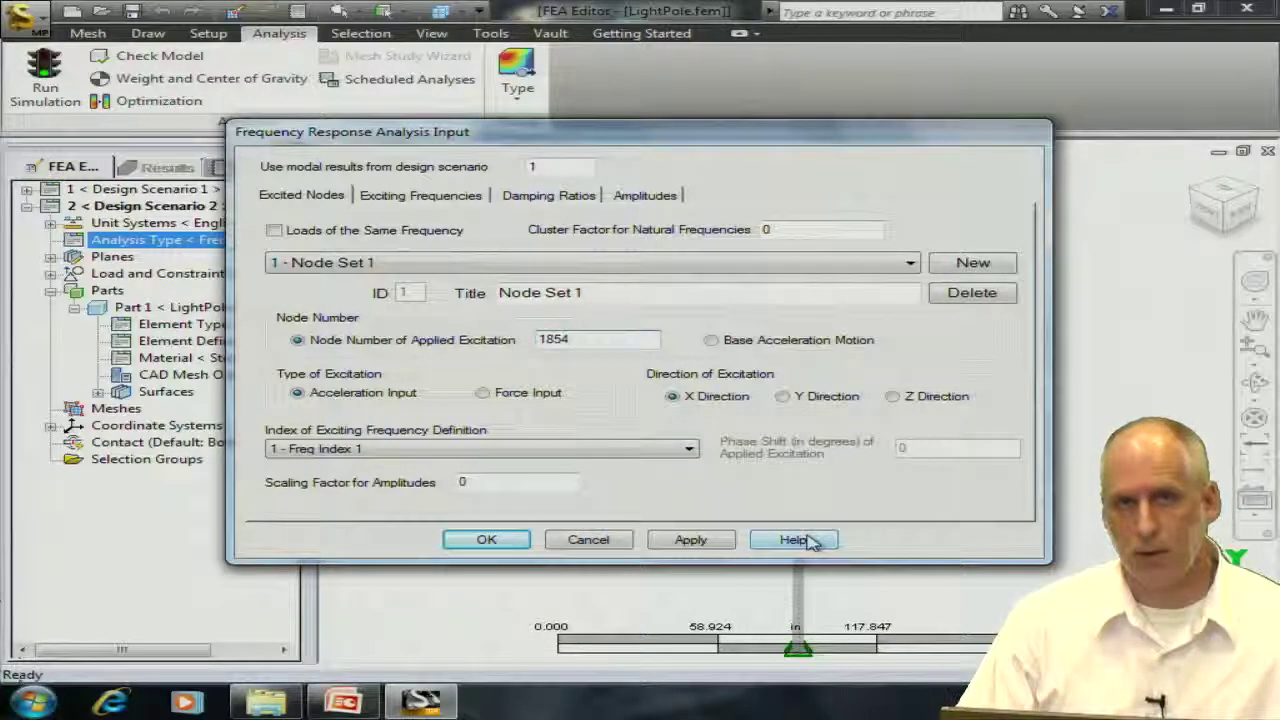
Make the excitation a force input with scaling factor 1 and close the analysis settings
click(498, 397)
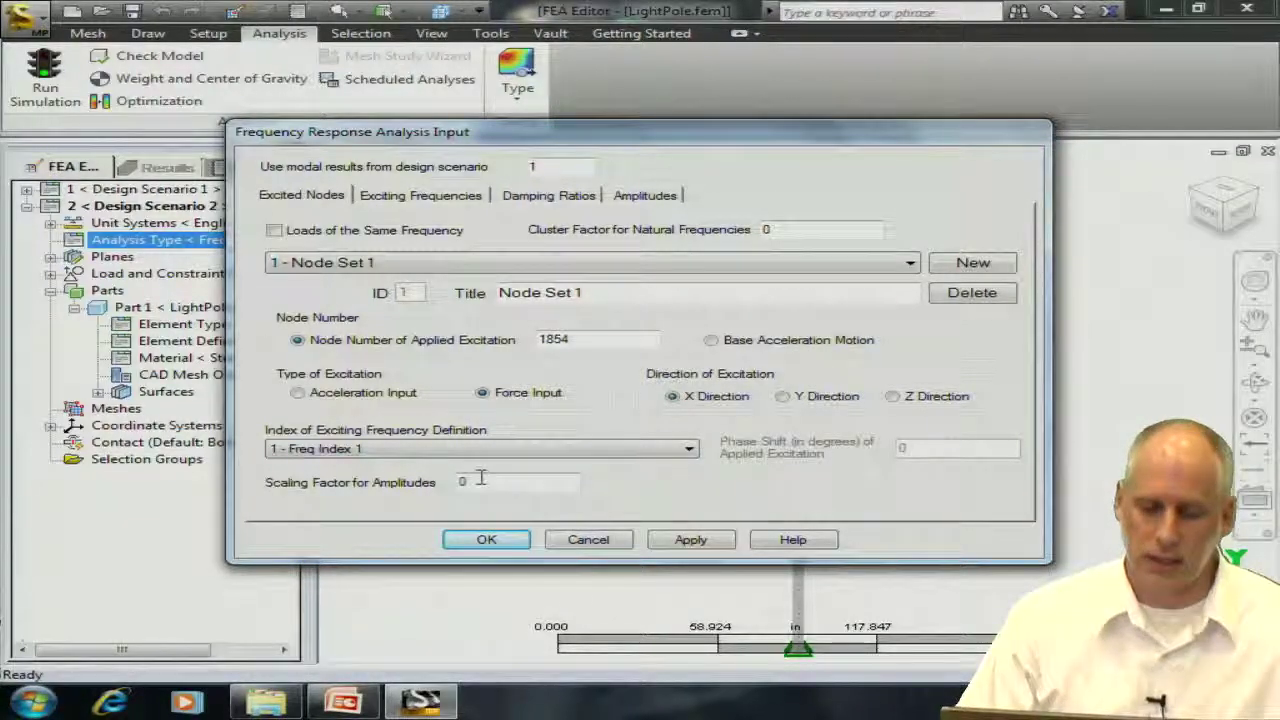
drag(480, 482, 436, 482)
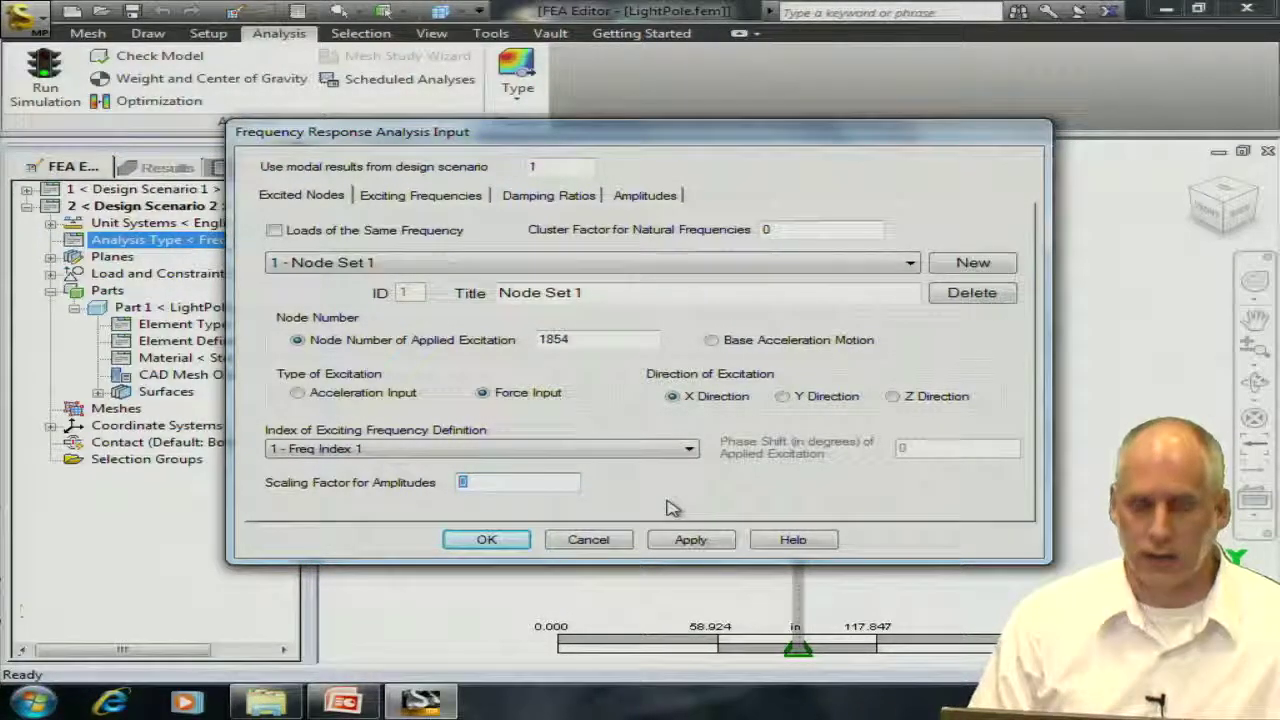
text(1)
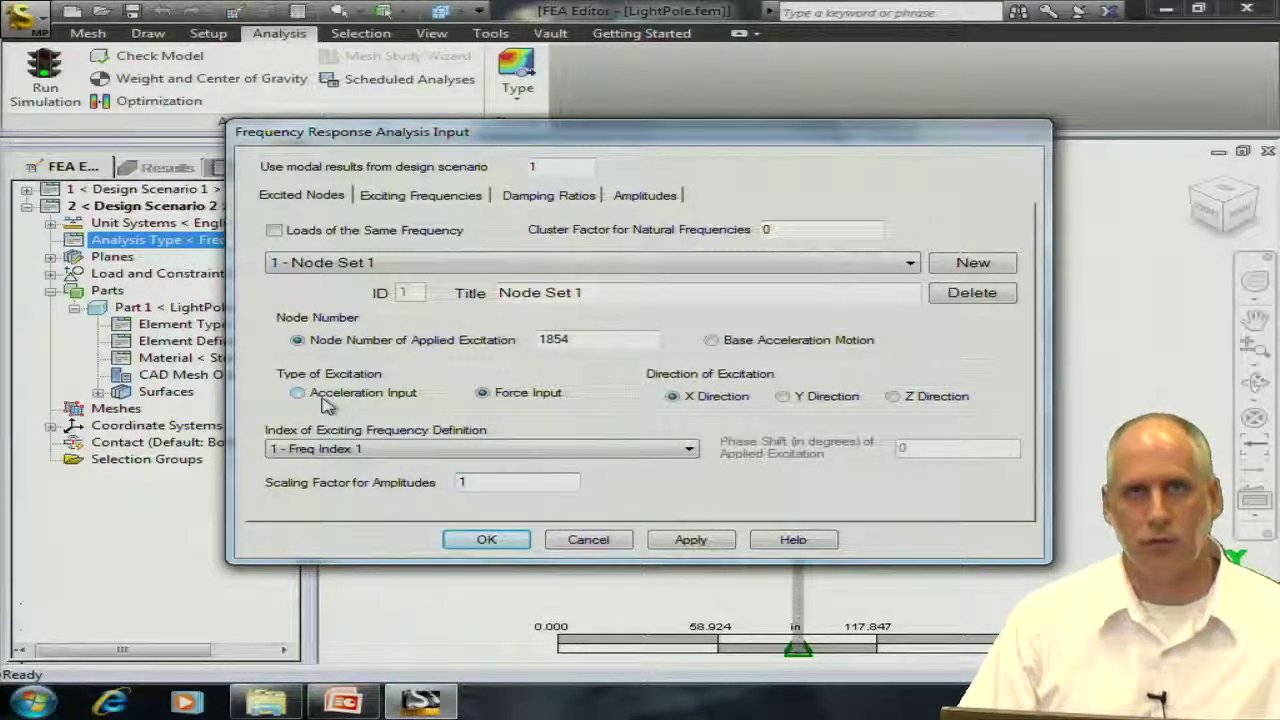
click(505, 540)
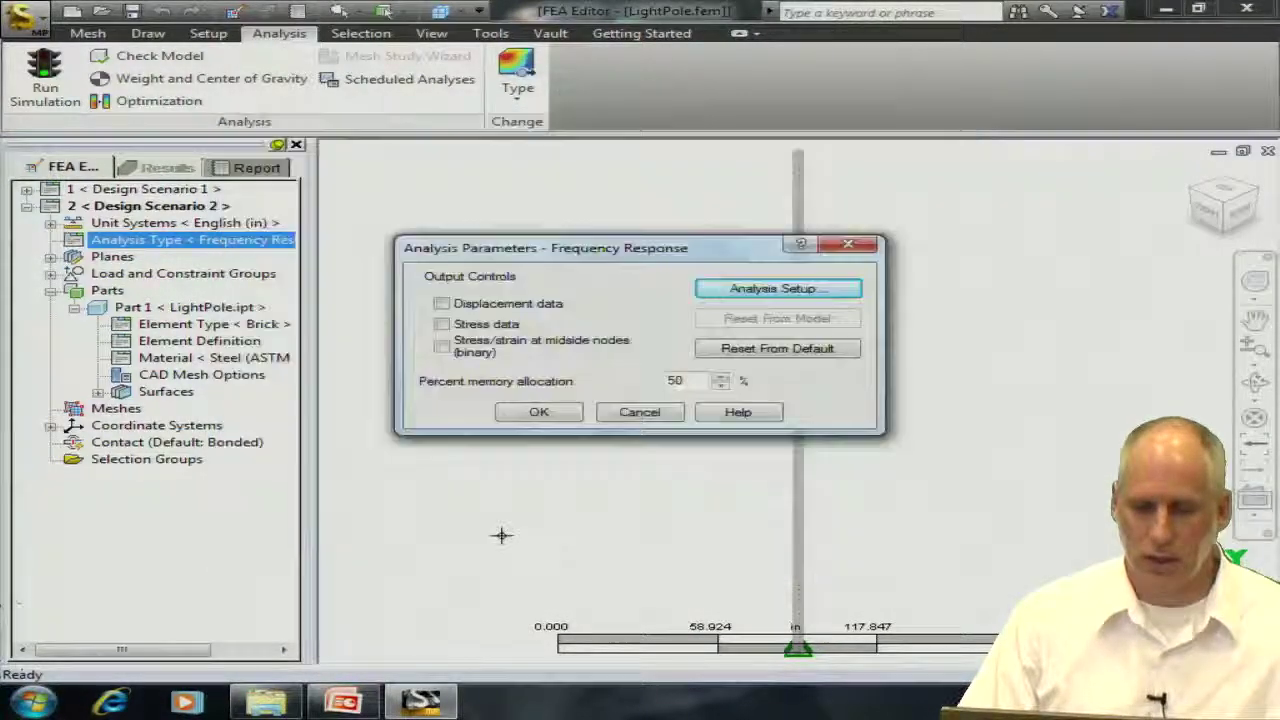
click(538, 412)
Run the simulation and show von Mises stress contours, peaking at 3098.91 lbf/in²
click(45, 85)
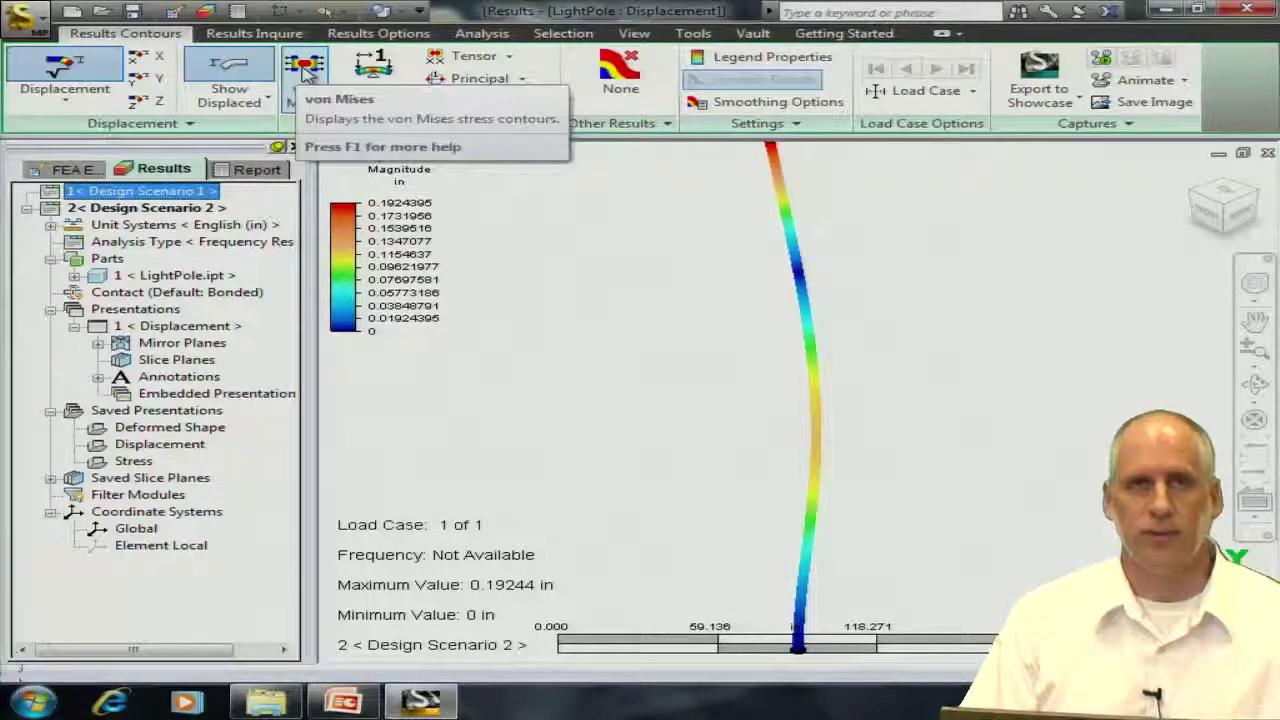
click(305, 70)
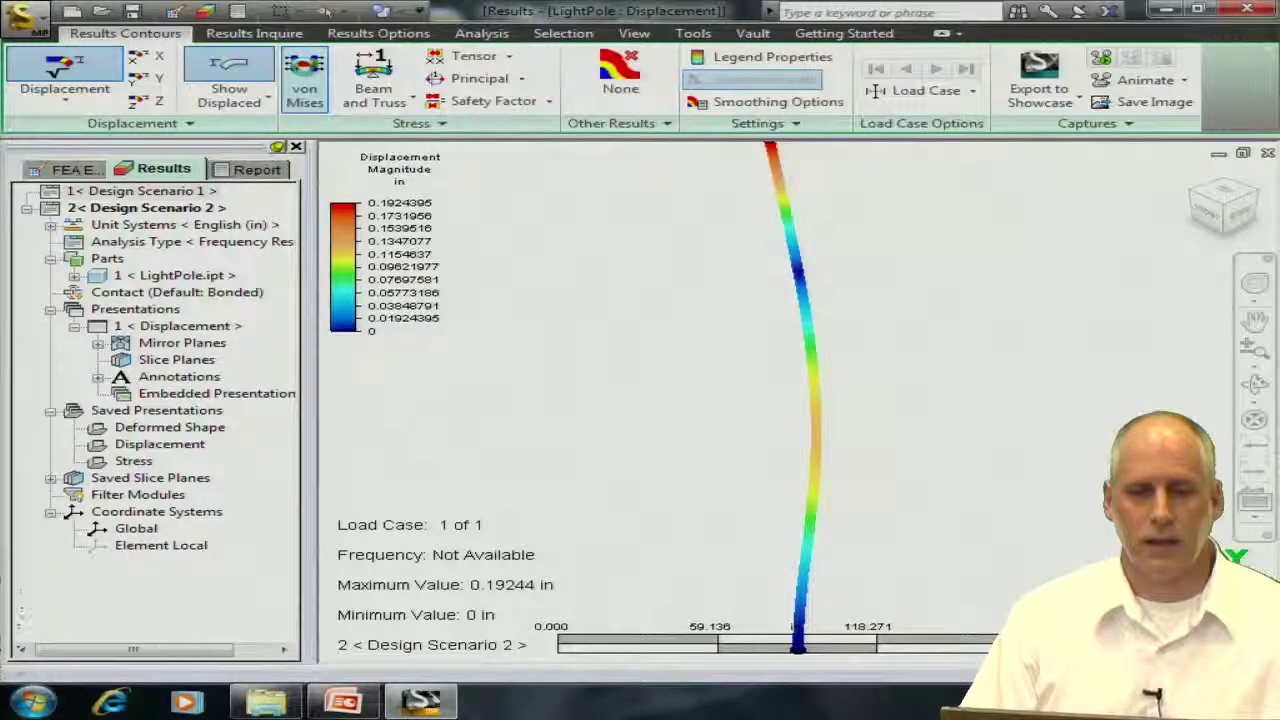
Add a Maximum probe and zoom onto the pole's base flange where the 3098.91 lbf/in² peak occurs
click(250, 34)
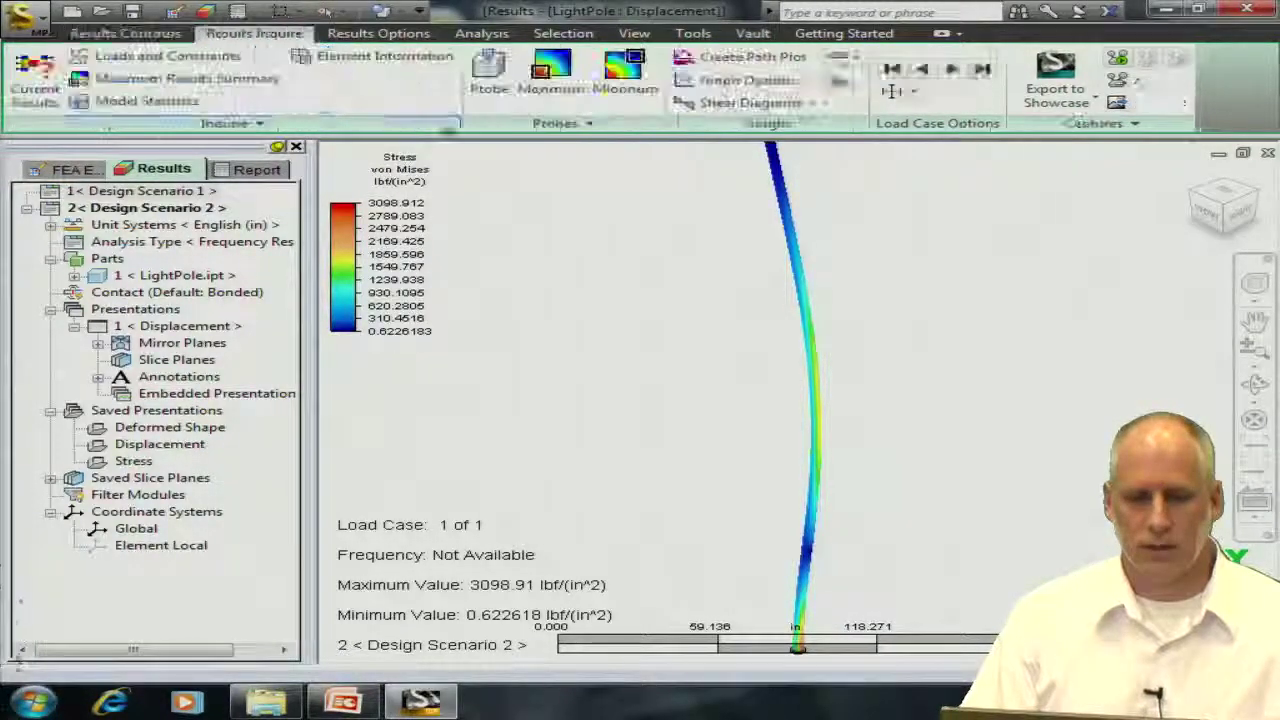
click(551, 72)
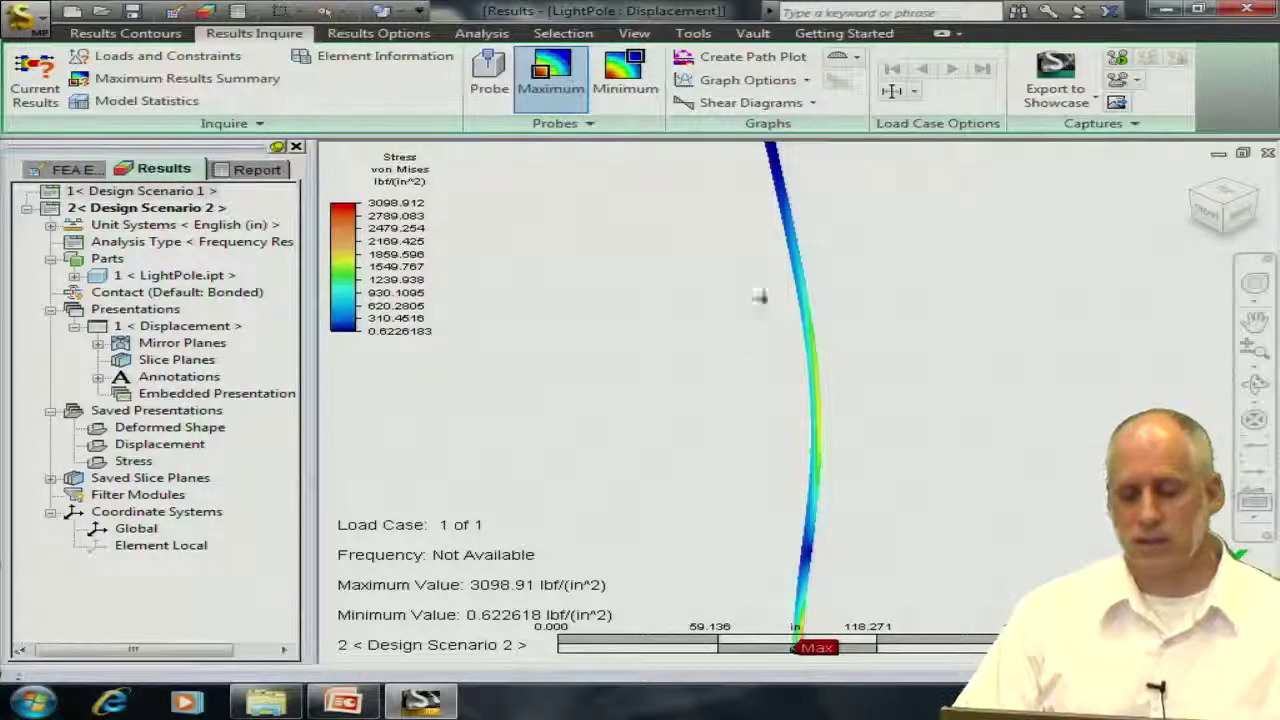
middle_drag(838, 620, 812, 318)
scroll(780, 362, up, 3)
scroll(780, 362, up, 6)
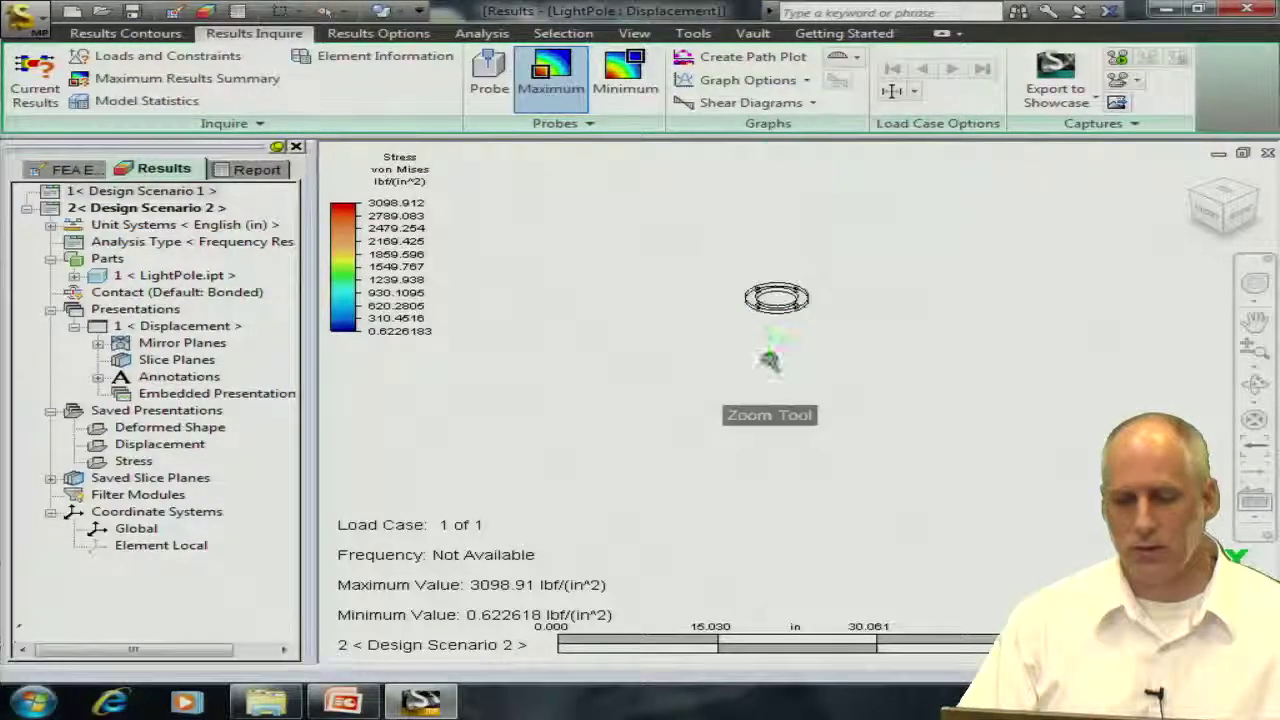
scroll(782, 385, up, 3)
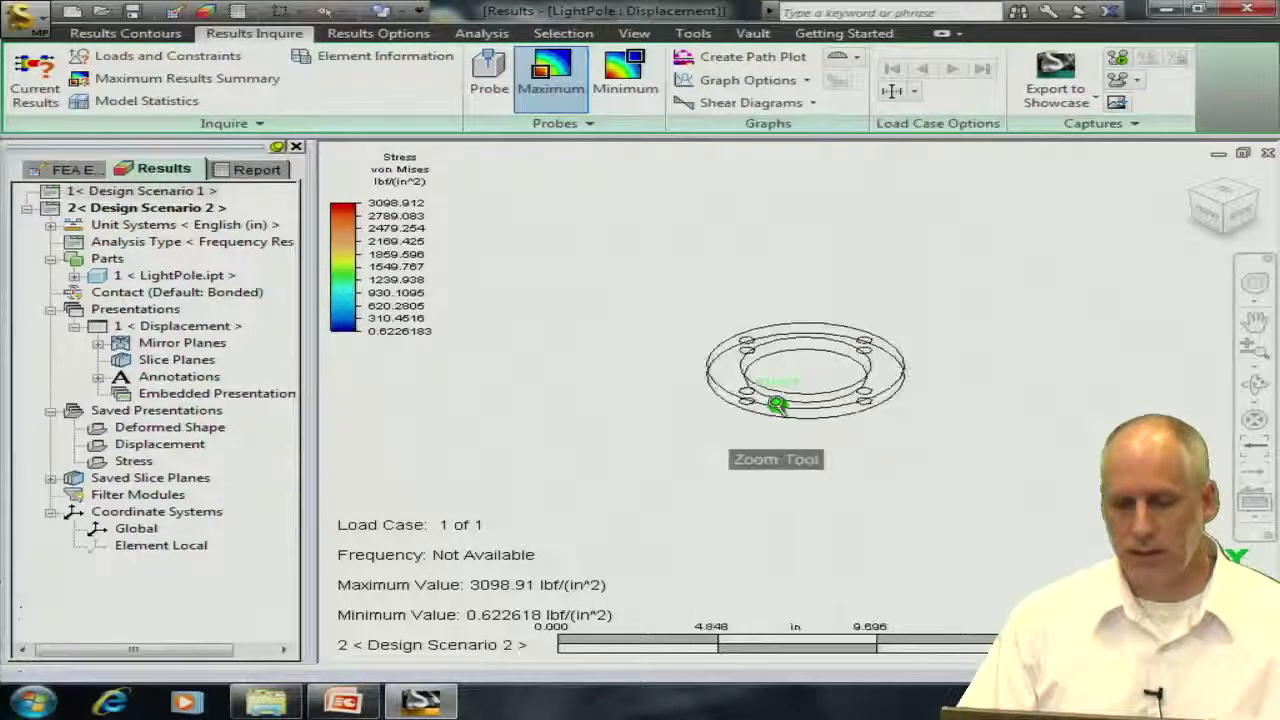